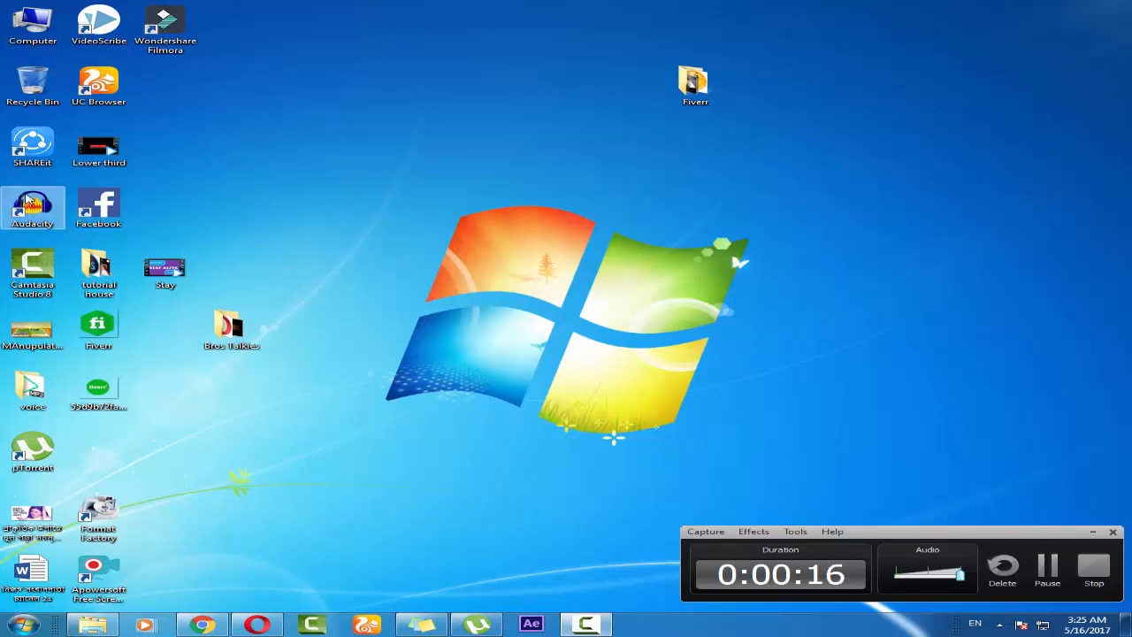
Switch to the Opera browser and open Softonic's Audacity download page from the Google search results.
{"action": "left_click", "coordinate": [256, 625]}
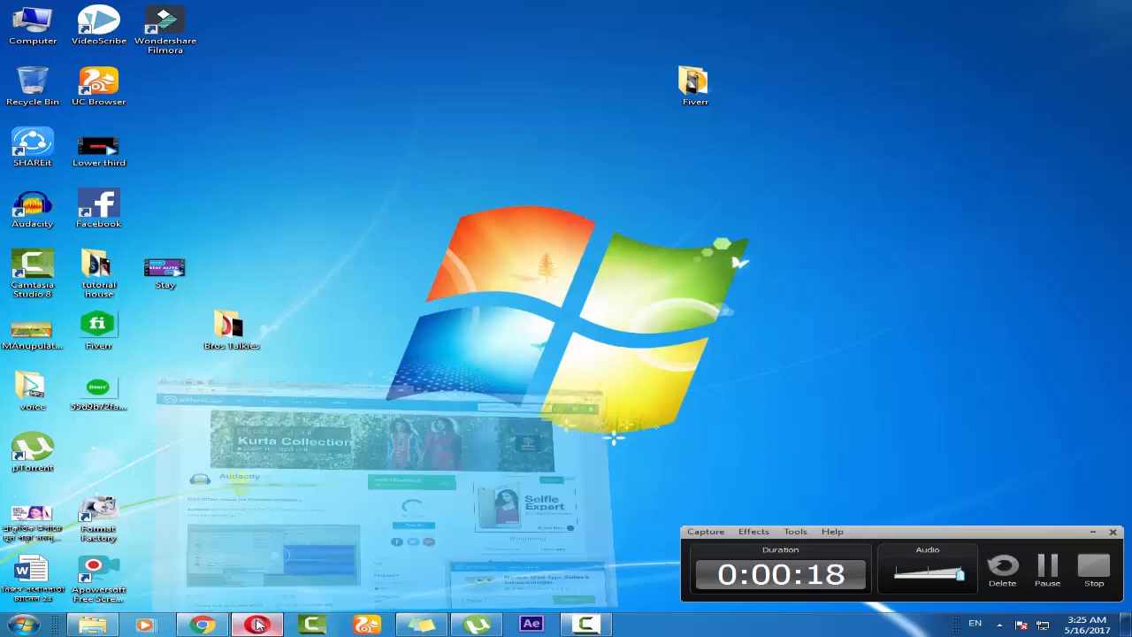
{"action": "left_click", "coordinate": [380, 9]}
{"action": "scroll", "coordinate": [223, 132], "scroll_direction": "up", "scroll_amount": 4}
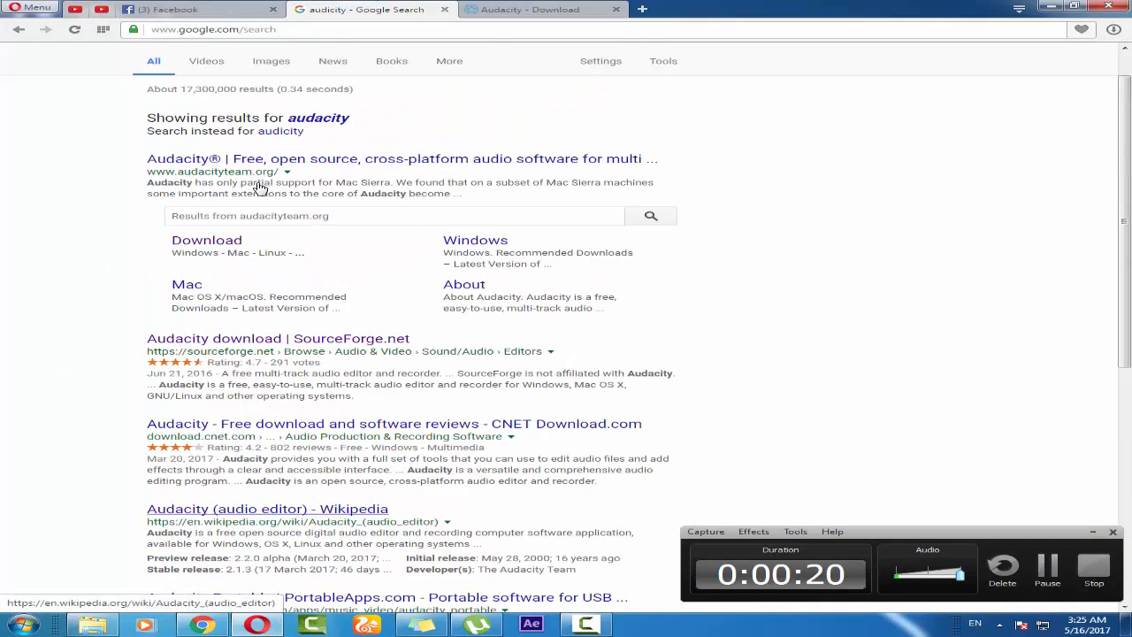
{"action": "left_click", "coordinate": [223, 62]}
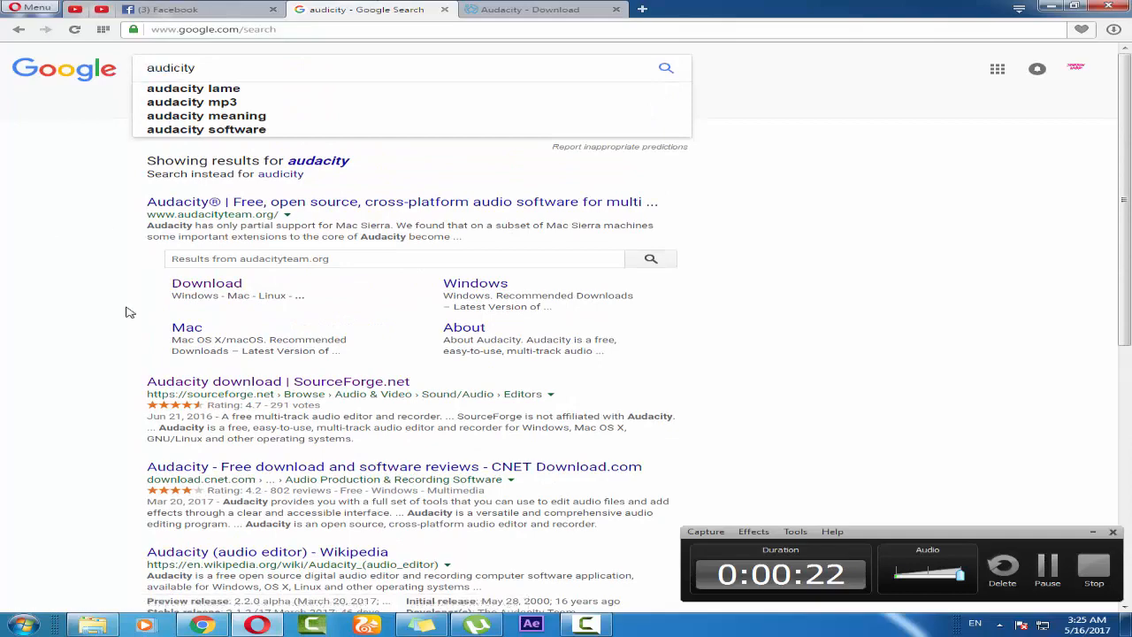
{"action": "scroll", "coordinate": [126, 310], "scroll_direction": "down", "scroll_amount": 3}
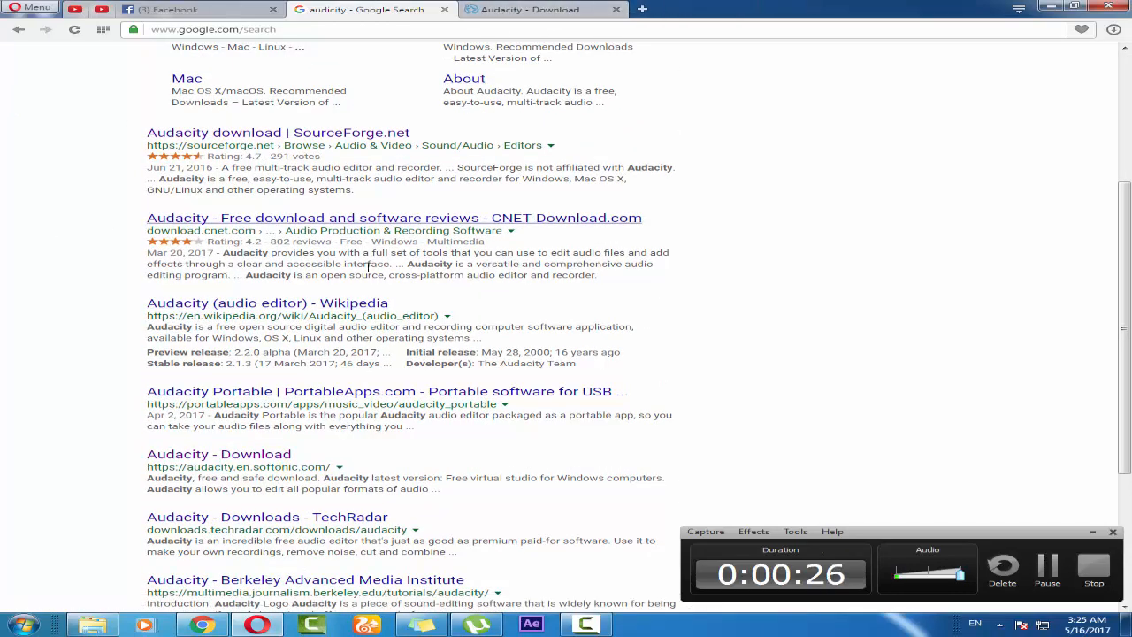
{"action": "scroll", "coordinate": [339, 276], "scroll_direction": "down", "scroll_amount": 3}
{"action": "left_click", "coordinate": [234, 208]}
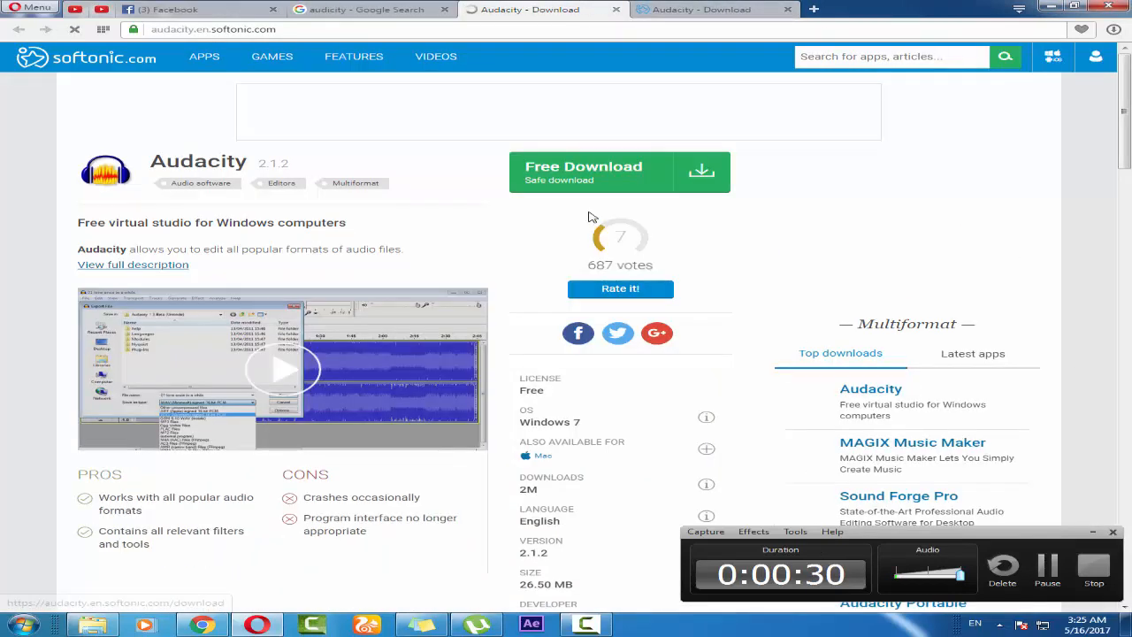
Return to the desktop, play the MP3 recording in the voice folder, and close the player.
{"action": "left_click", "coordinate": [1051, 8]}
{"action": "right_click", "coordinate": [530, 145]}
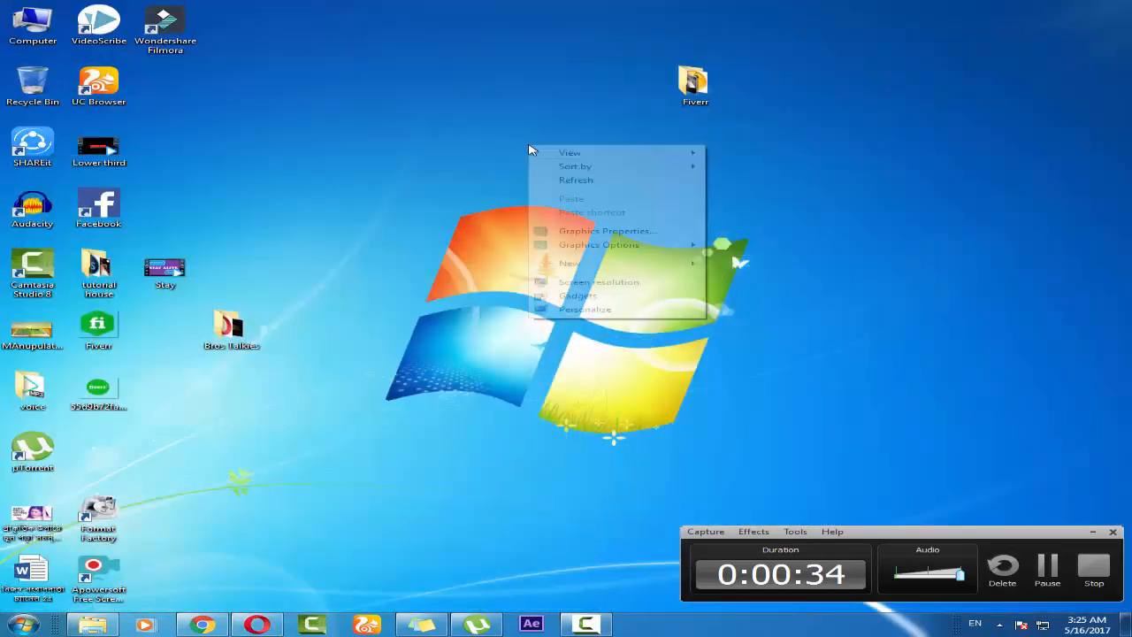
{"action": "left_click", "coordinate": [566, 181]}
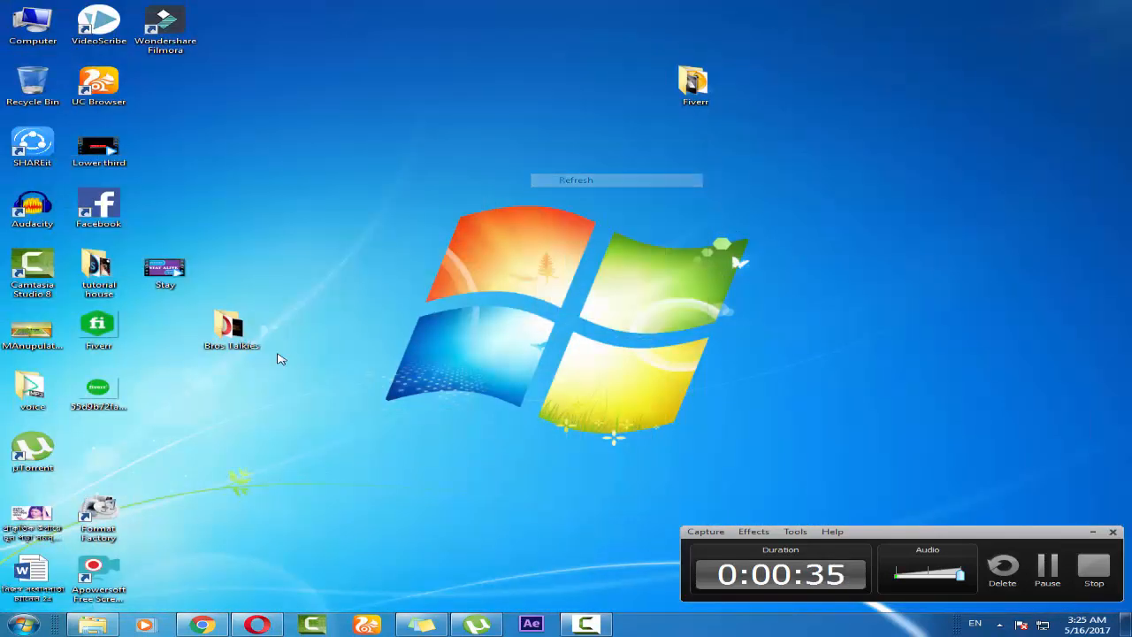
{"action": "double_click", "coordinate": [32, 389]}
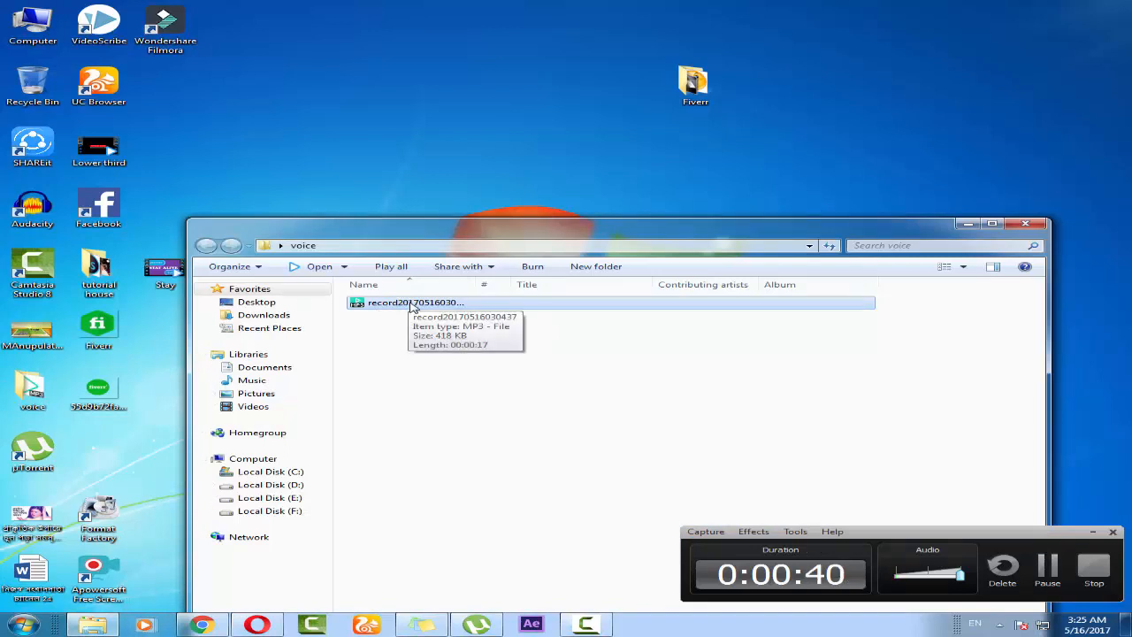
{"action": "double_click", "coordinate": [412, 304]}
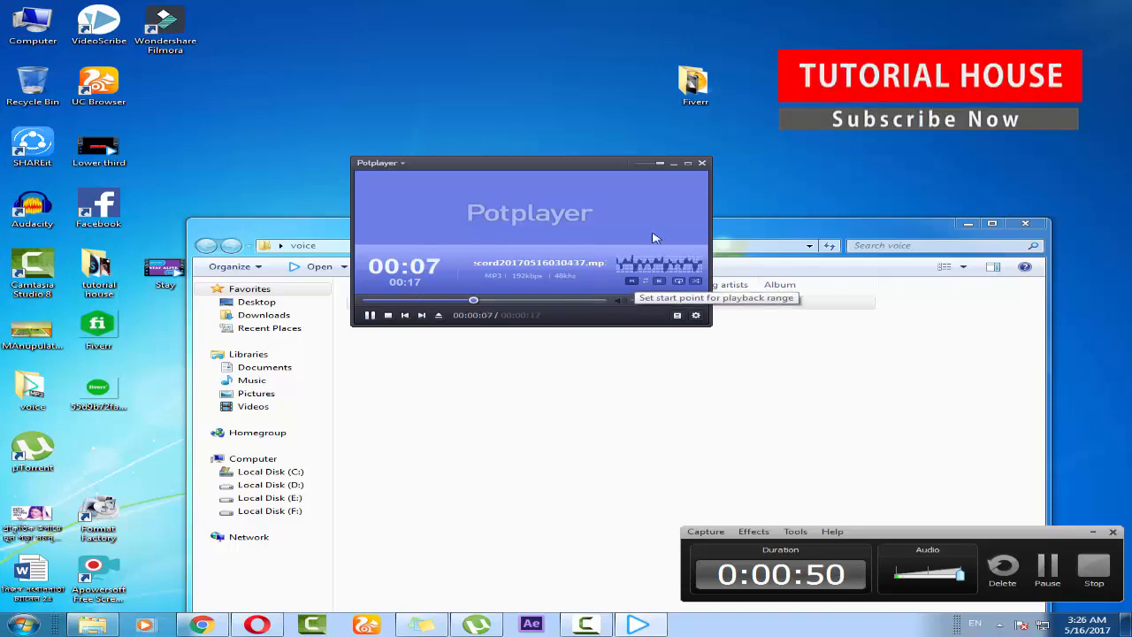
{"action": "left_click", "coordinate": [701, 164]}
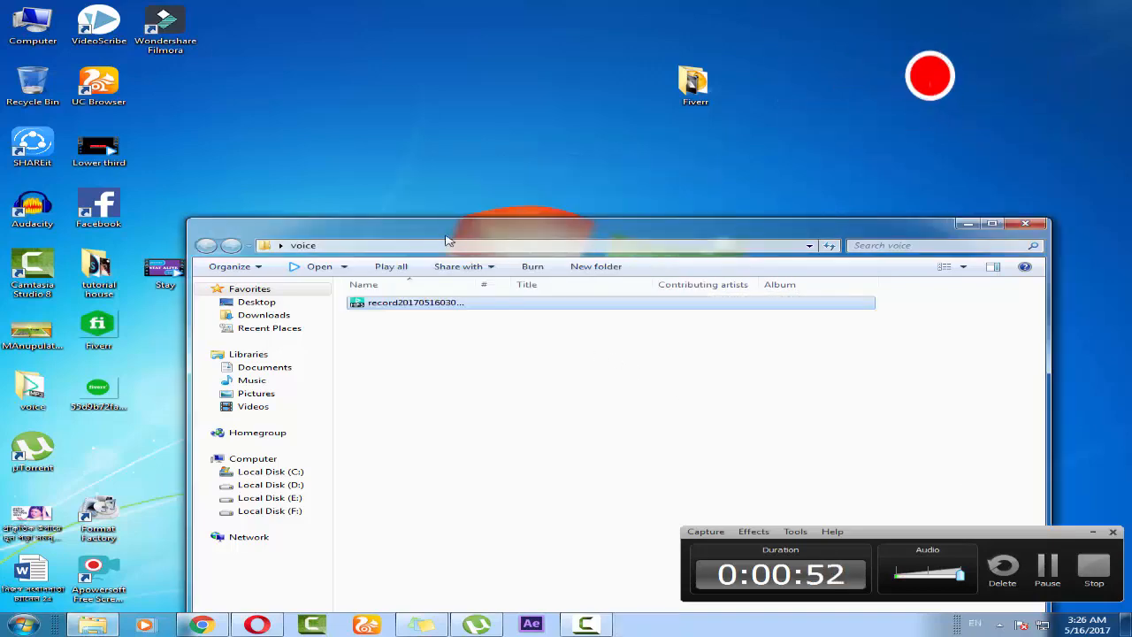
Launch Audacity, load the MP3 recording from the voice folder into it, and maximize the window.
{"action": "left_click_drag", "start_coordinate": [619, 223], "coordinate": [992, 274]}
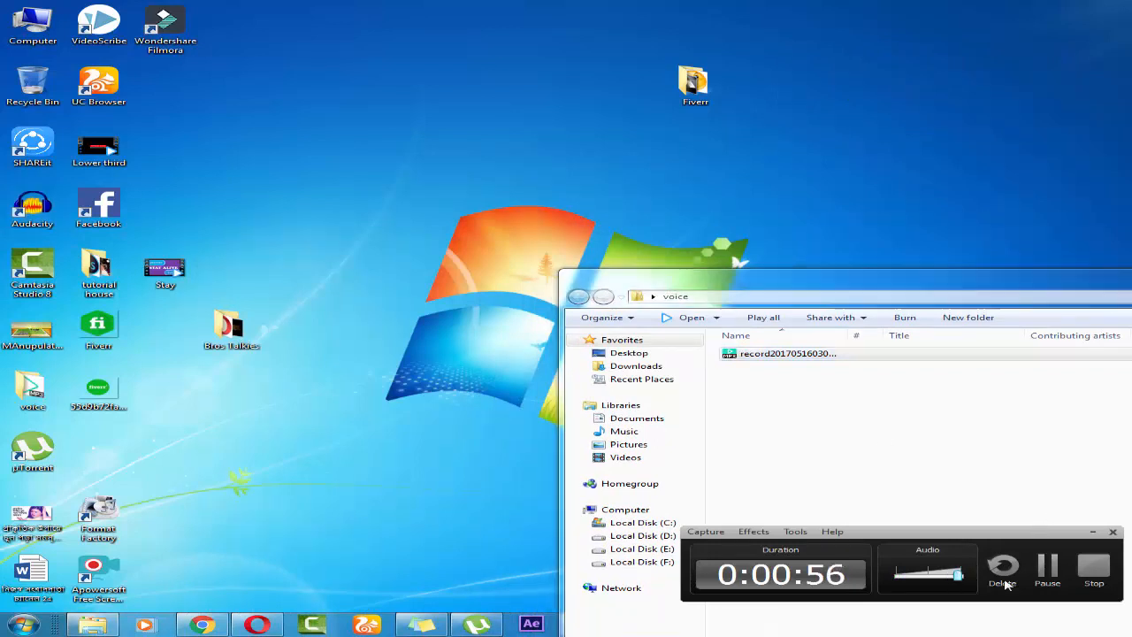
{"action": "double_click", "coordinate": [31, 208]}
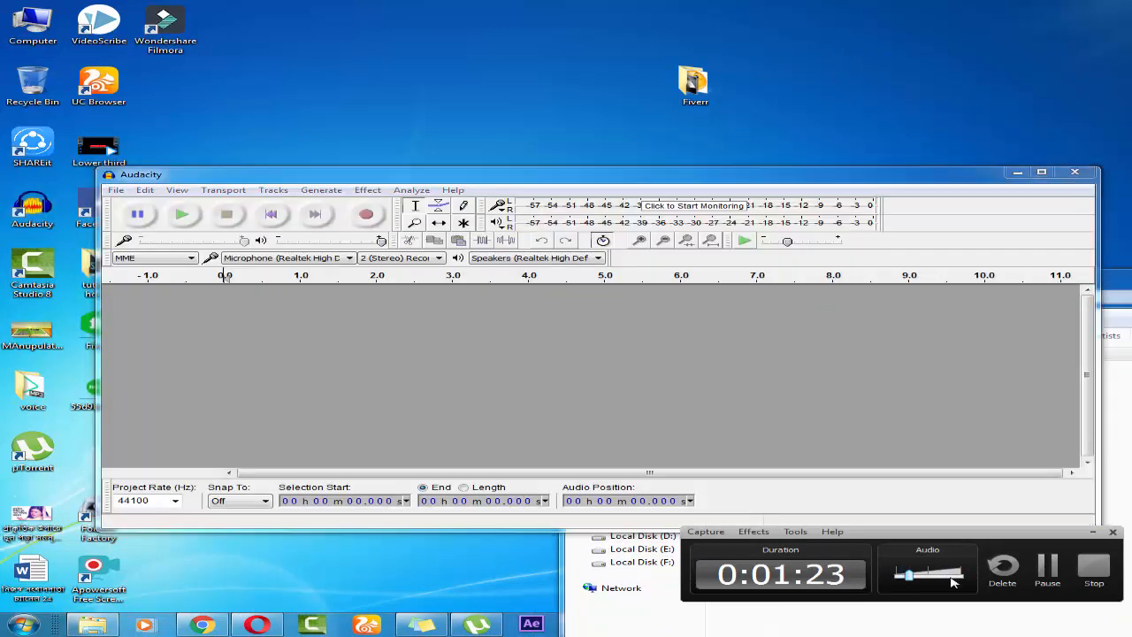
{"action": "left_click_drag", "start_coordinate": [664, 182], "coordinate": [715, 471]}
{"action": "left_click_drag", "start_coordinate": [591, 465], "coordinate": [572, 384]}
{"action": "left_click_drag", "start_coordinate": [794, 354], "coordinate": [562, 528]}
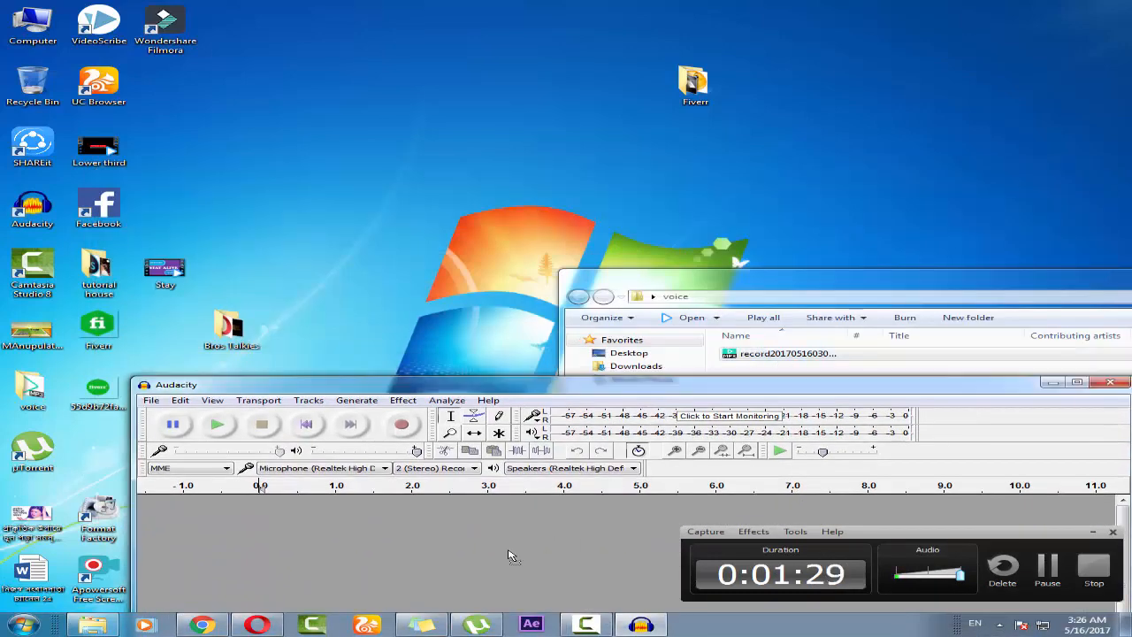
{"action": "left_click_drag", "start_coordinate": [602, 395], "coordinate": [573, 55]}
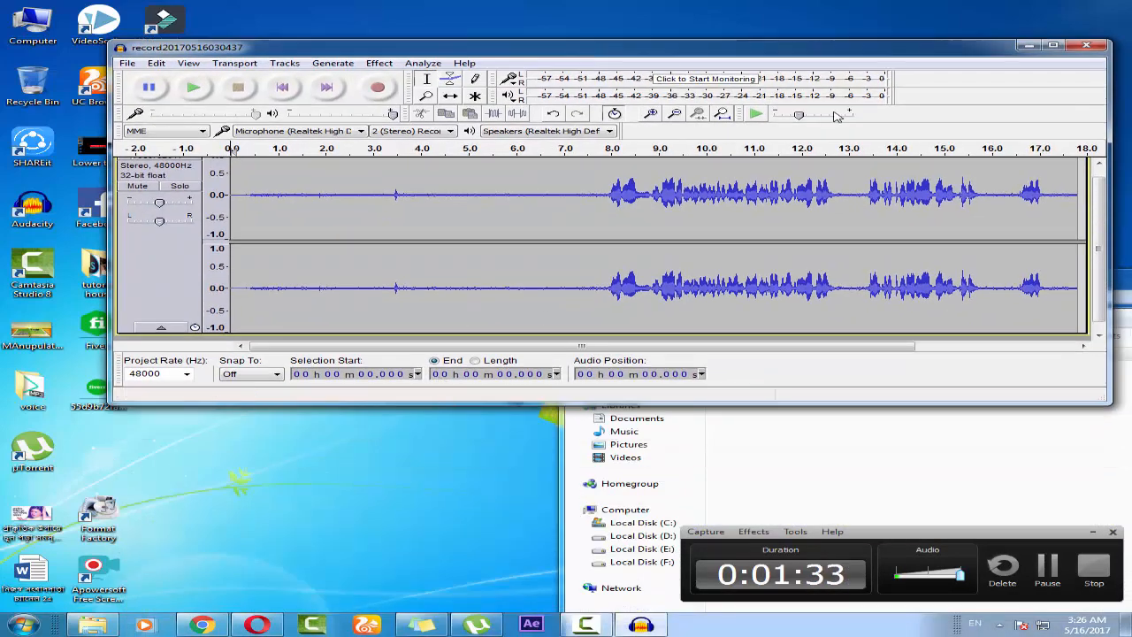
{"action": "left_click", "coordinate": [1050, 45]}
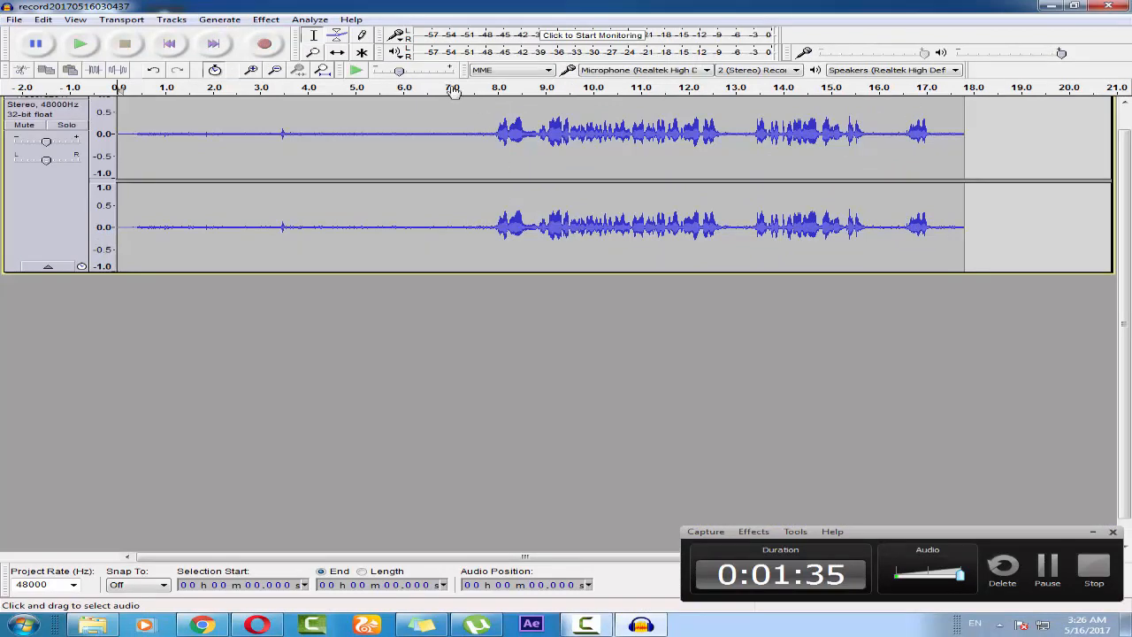
Play the opening seconds of the recording to listen to its background noise, and stop playback.
{"action": "left_click", "coordinate": [80, 43]}
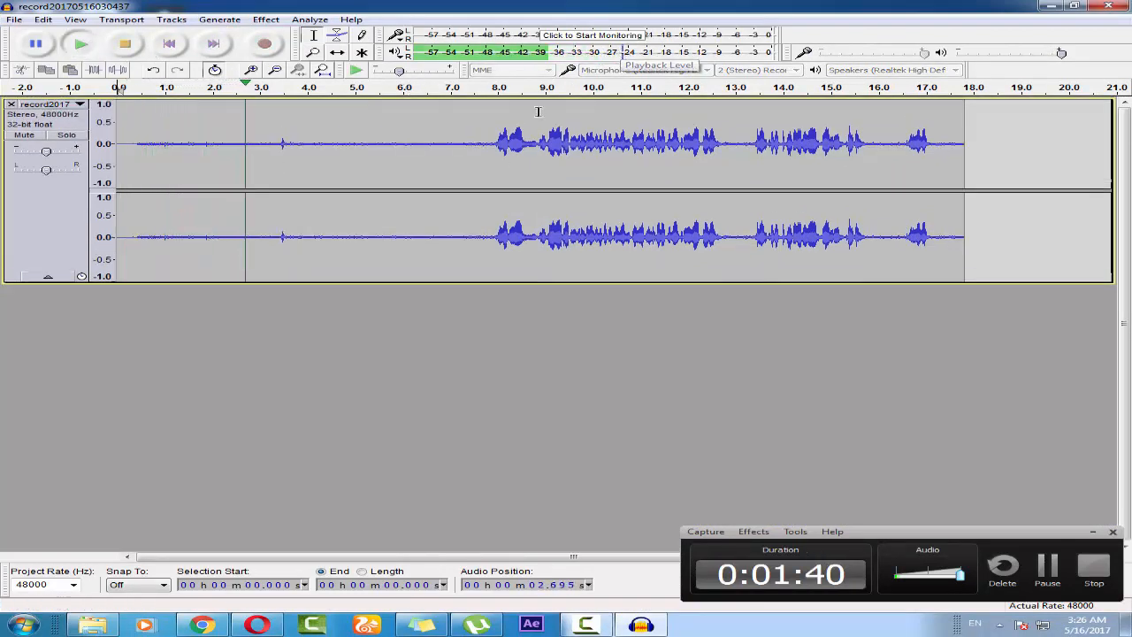
{"action": "left_click", "coordinate": [124, 45]}
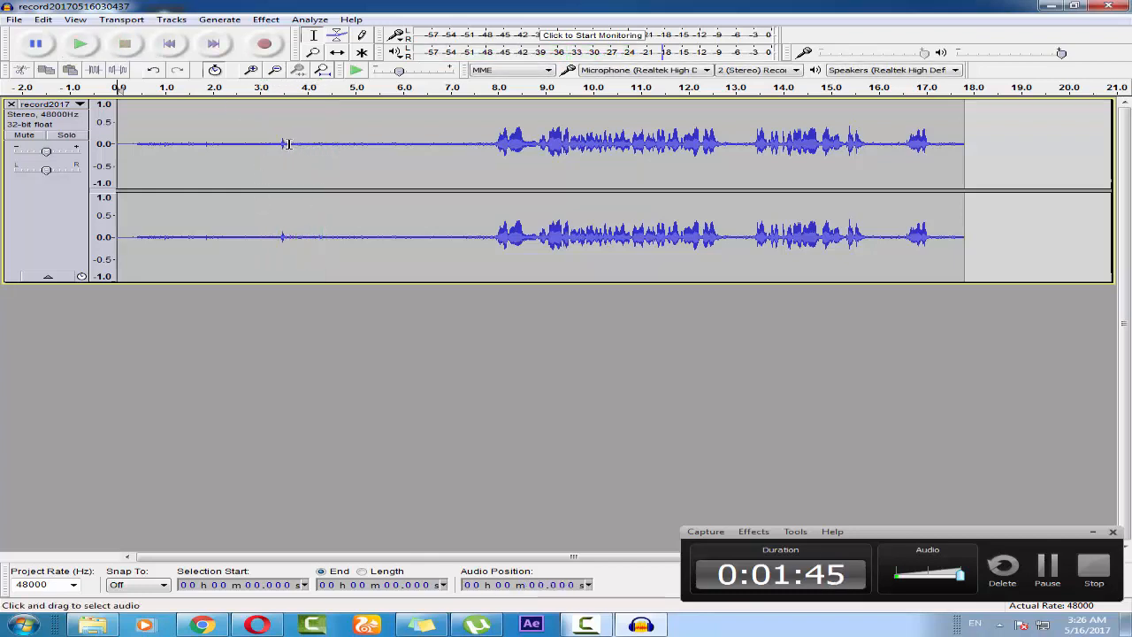
{"action": "left_click_drag", "start_coordinate": [289, 143], "coordinate": [486, 167]}
{"action": "left_click", "coordinate": [217, 136]}
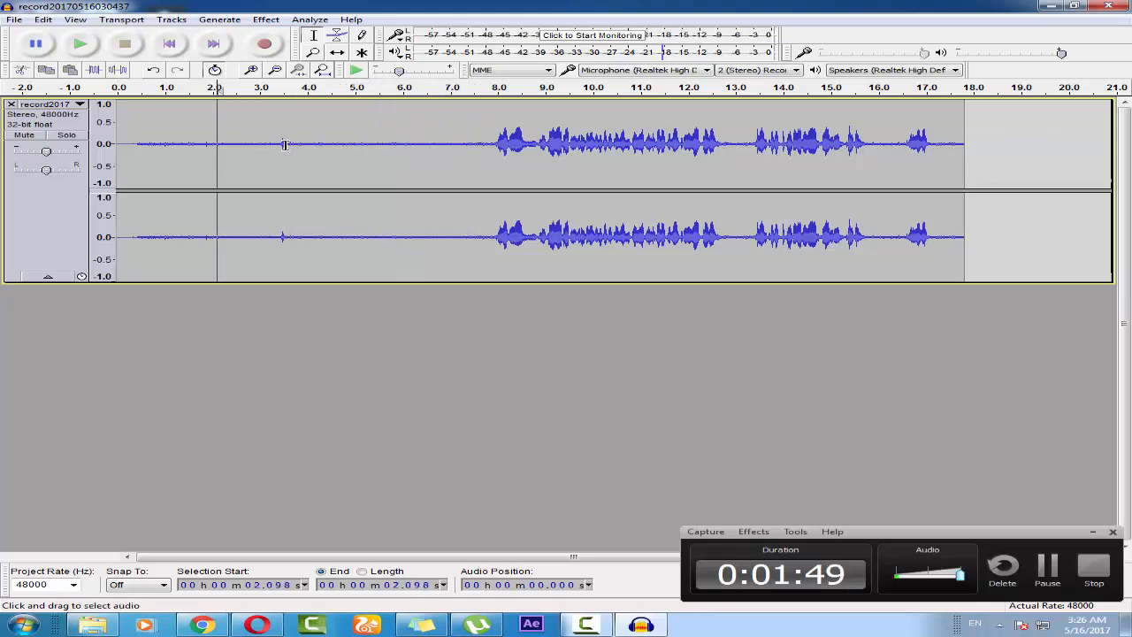
Select the noise-only stretch from about 0.3 to 3.5 seconds and capture it as the Noise Reduction profile.
{"action": "left_click_drag", "start_coordinate": [283, 144], "coordinate": [133, 146]}
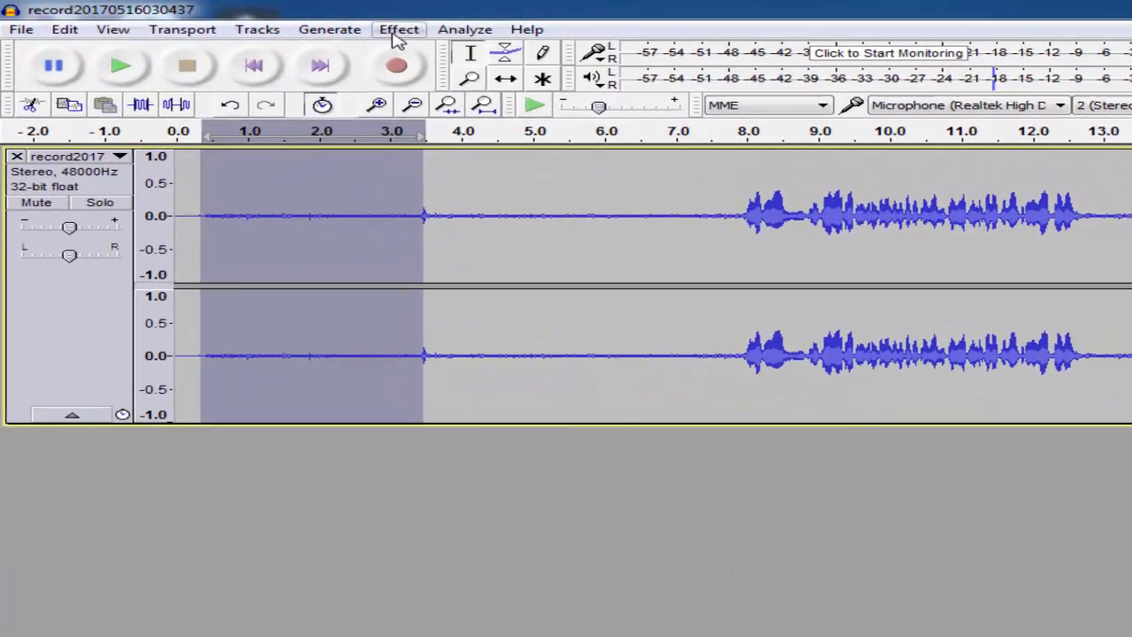
{"action": "left_click", "coordinate": [398, 36]}
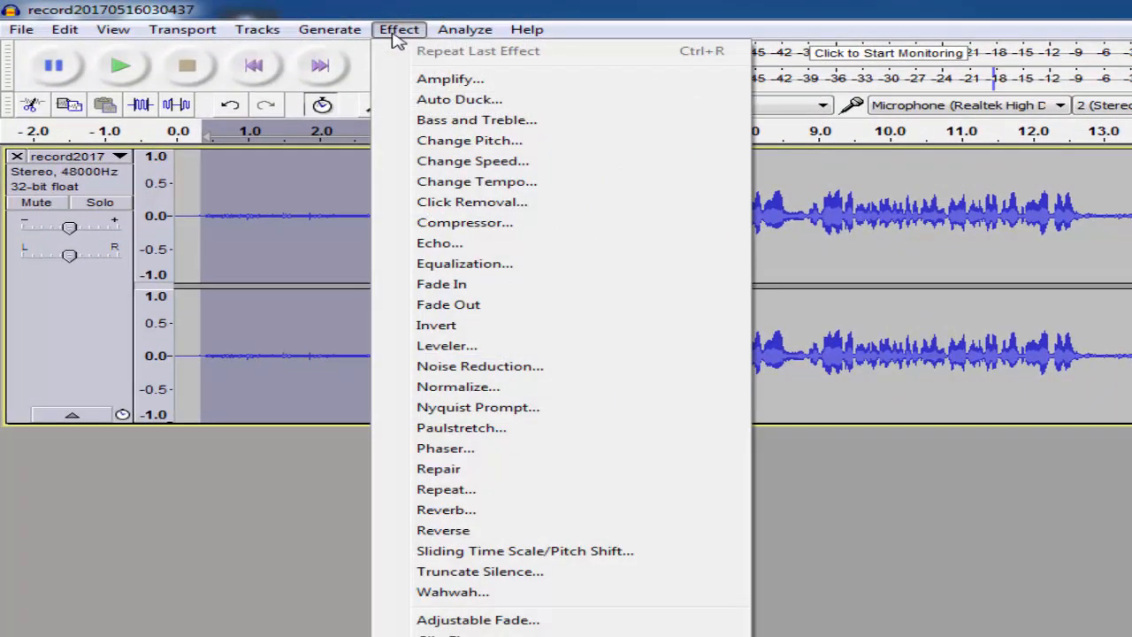
{"action": "left_click", "coordinate": [489, 367]}
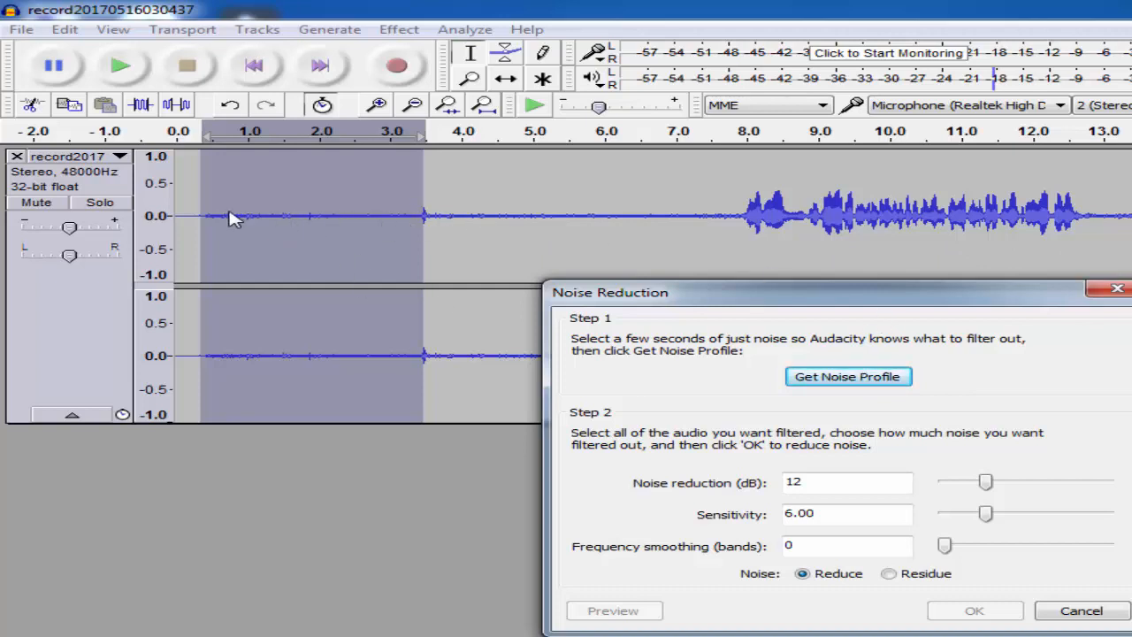
{"action": "left_click", "coordinate": [865, 385]}
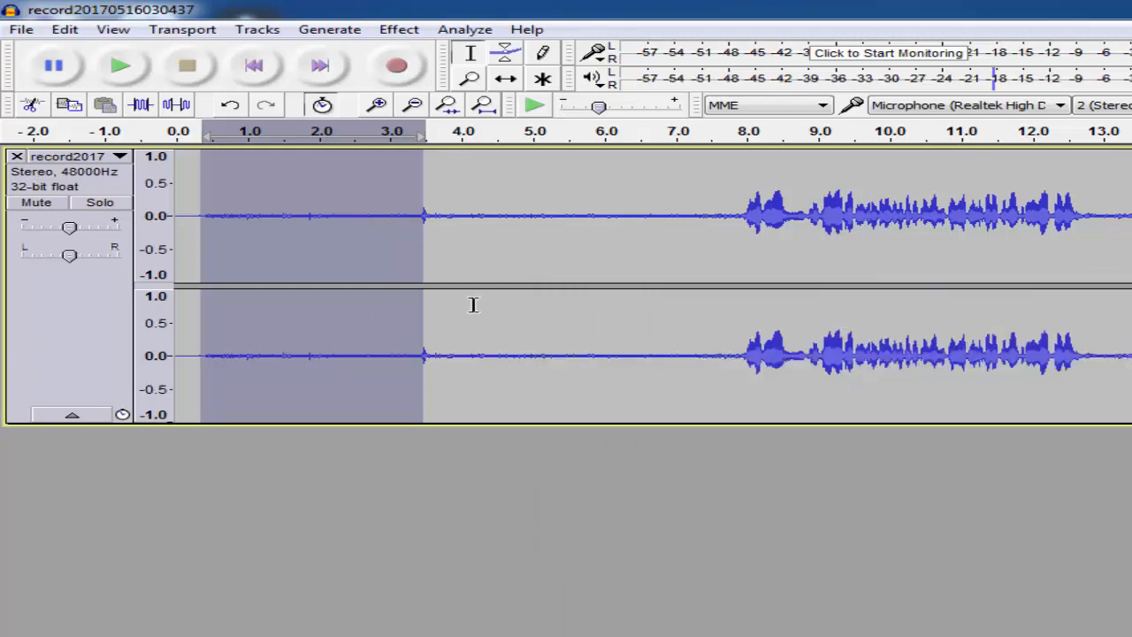
{"action": "left_click", "coordinate": [404, 213]}
{"action": "left_click", "coordinate": [398, 29]}
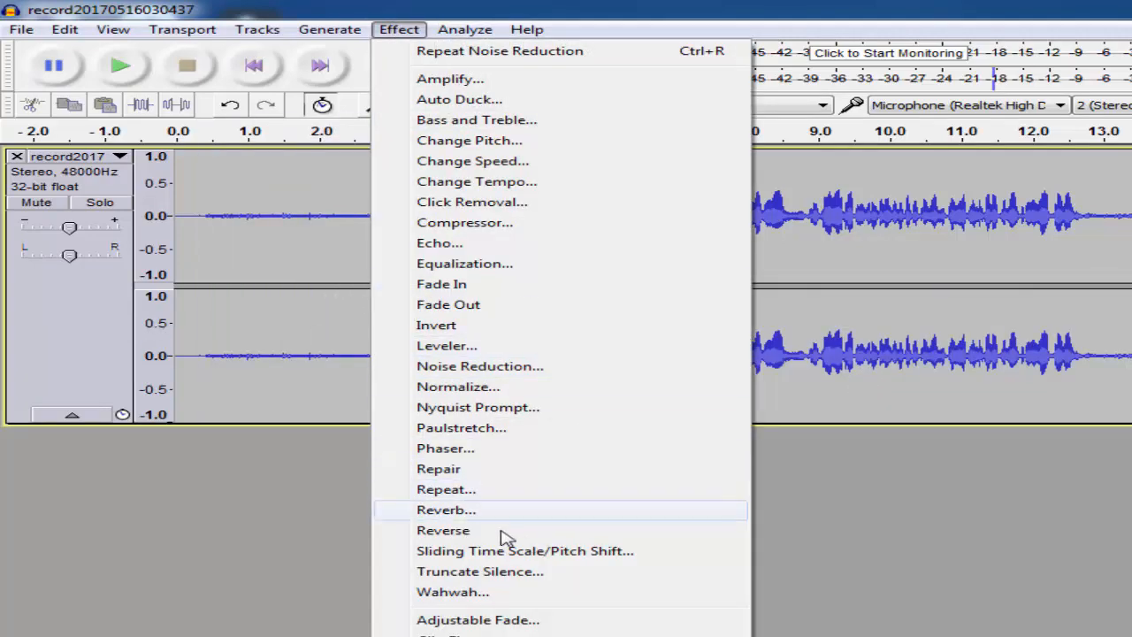
{"action": "left_click", "coordinate": [291, 354]}
{"action": "left_click_drag", "start_coordinate": [367, 256], "coordinate": [232, 247]}
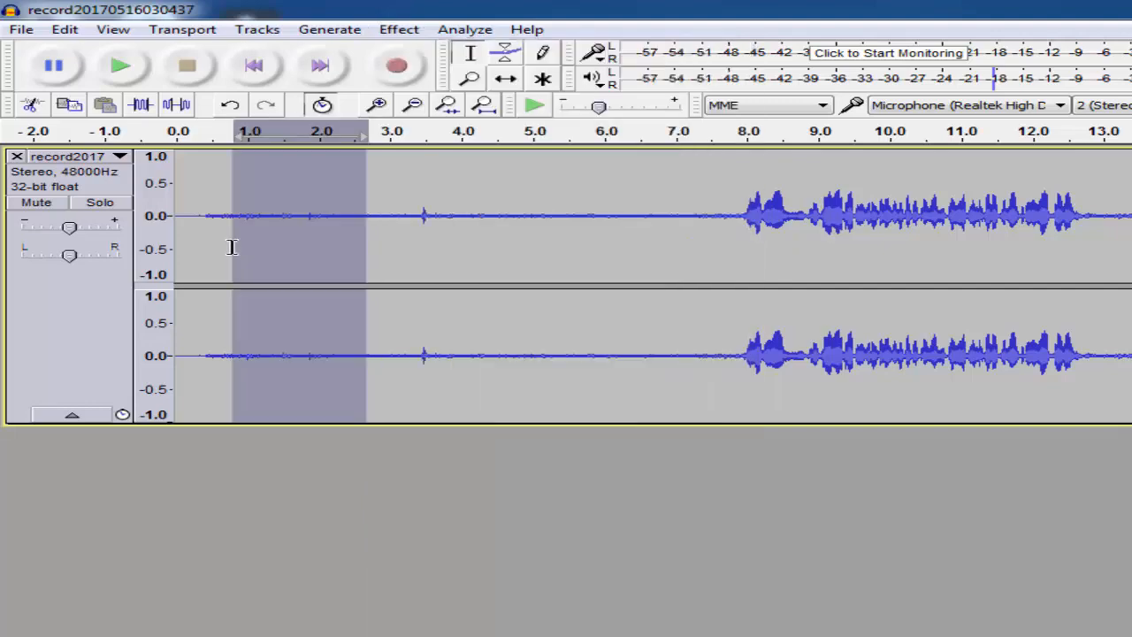
{"action": "left_click", "coordinate": [398, 29]}
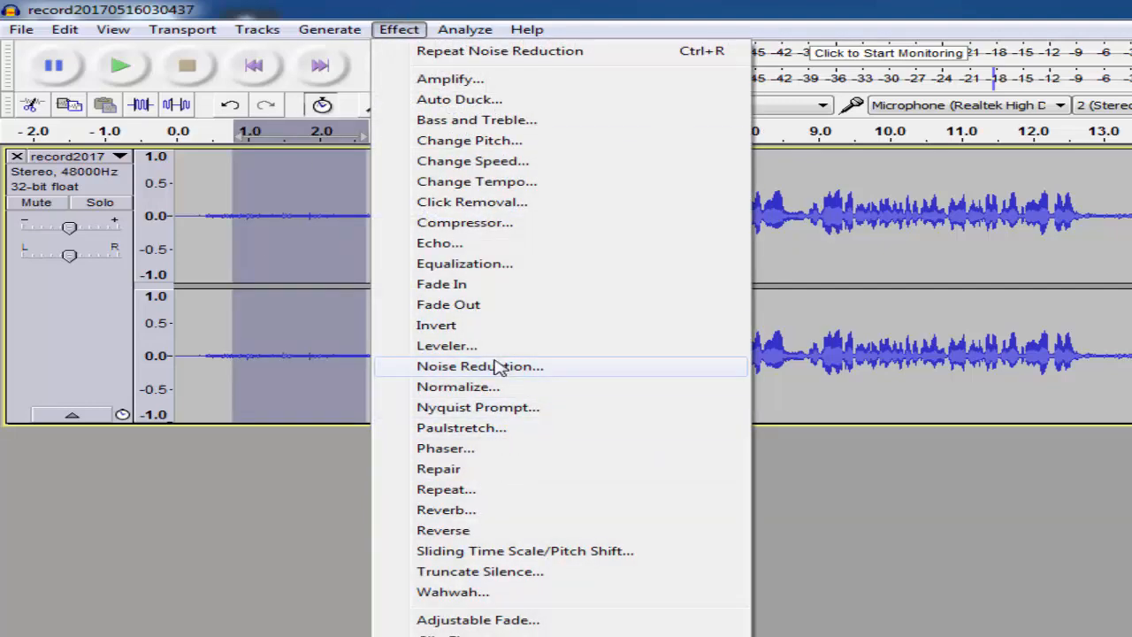
{"action": "left_click", "coordinate": [498, 366]}
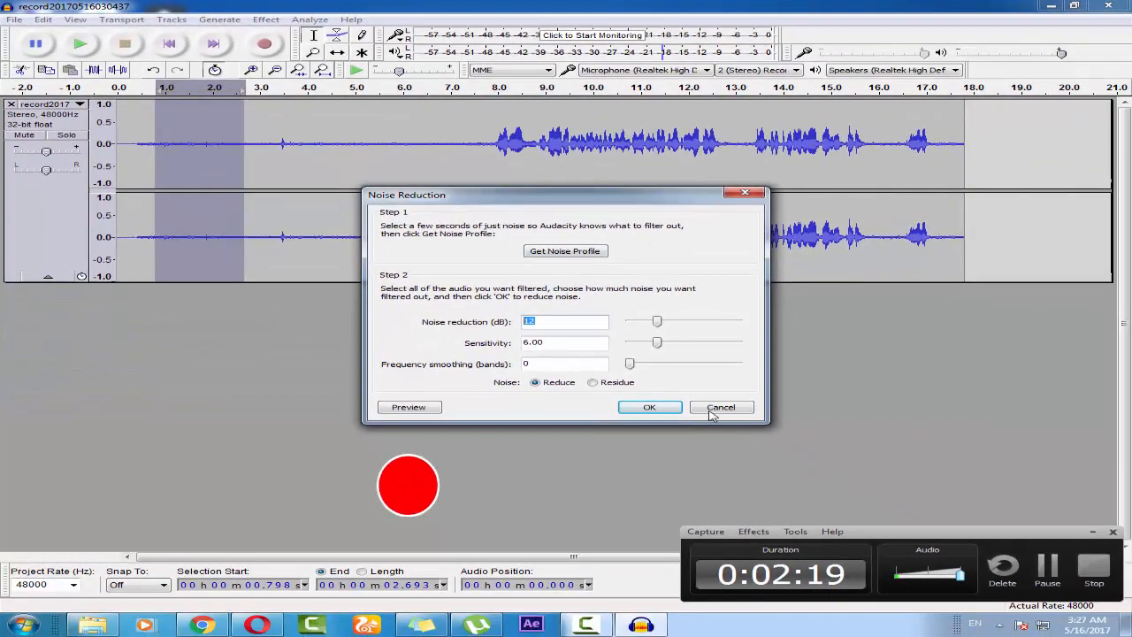
{"action": "left_click", "coordinate": [721, 406]}
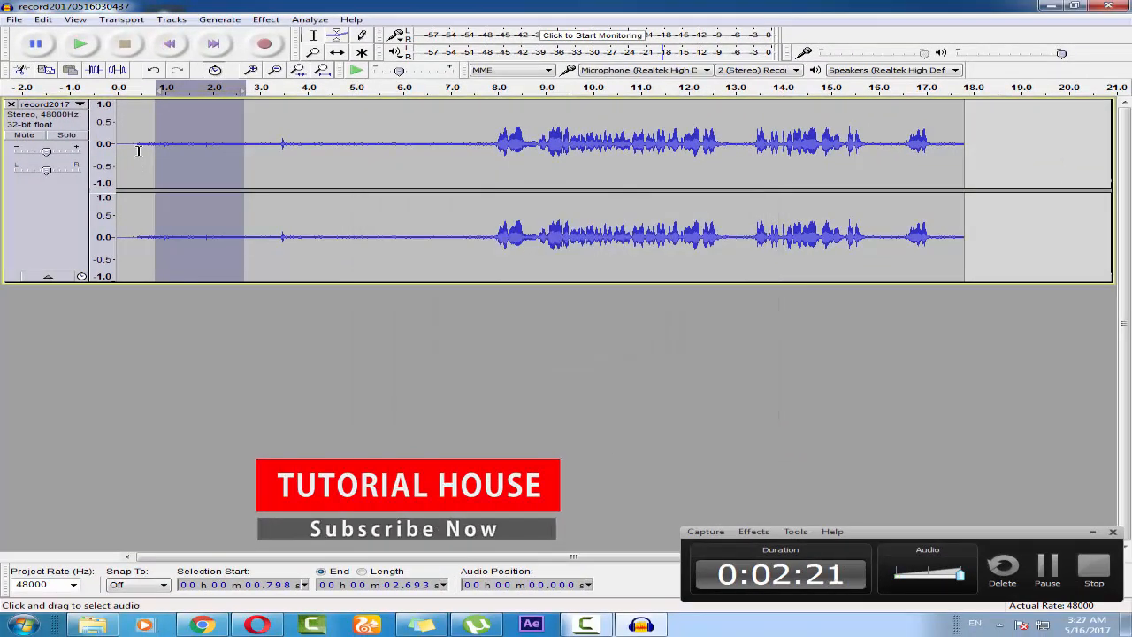
Select the entire track and apply Repeat Noise Reduction to it.
{"action": "left_click", "coordinate": [184, 141]}
{"action": "key", "text": "ctrl+a"}
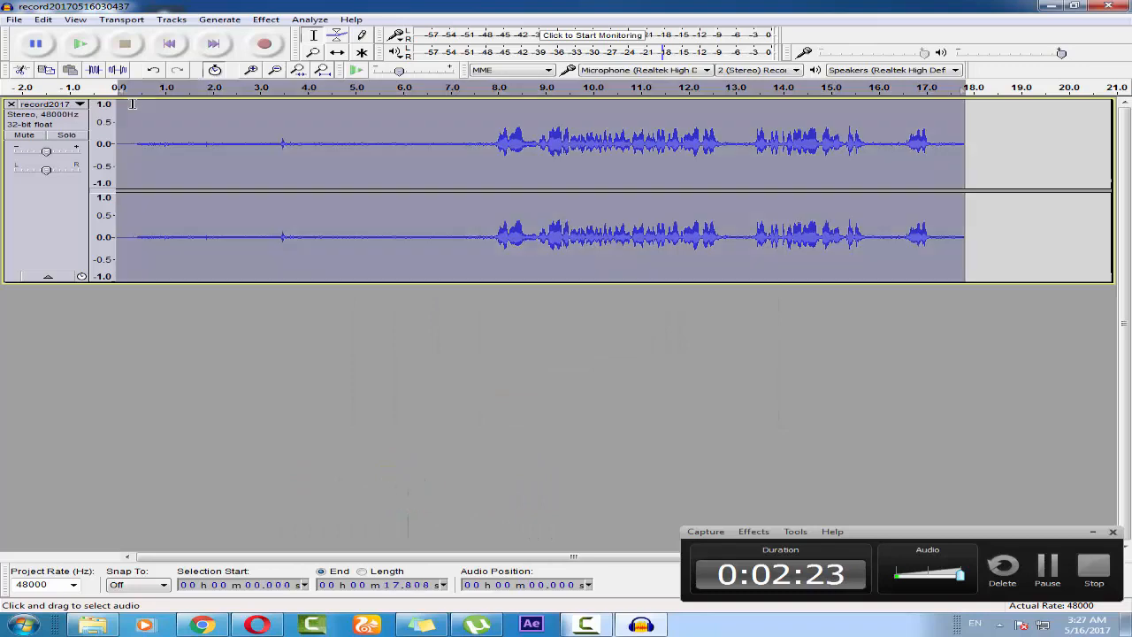
{"action": "left_click_drag", "start_coordinate": [1030, 162], "coordinate": [3, 159]}
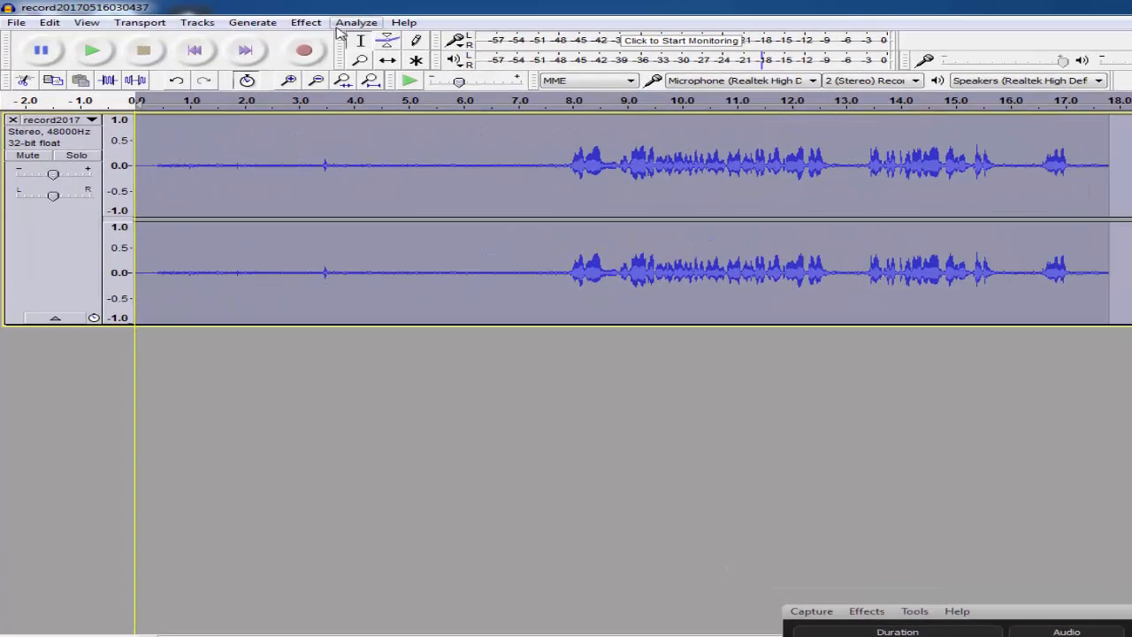
{"action": "left_click", "coordinate": [268, 19]}
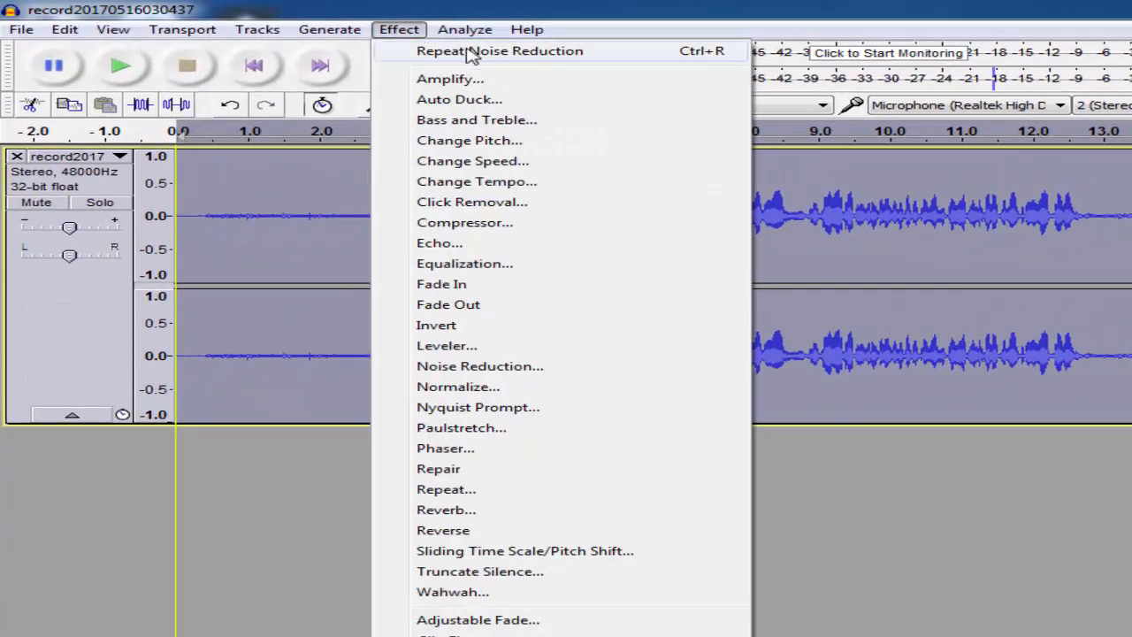
{"action": "left_click", "coordinate": [493, 59]}
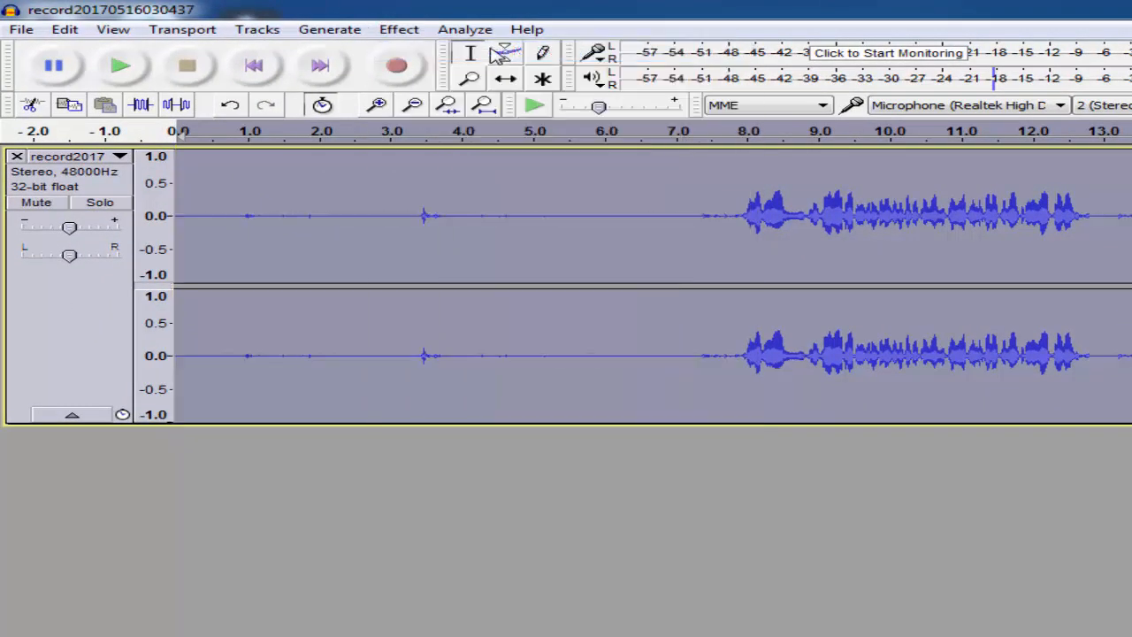
Play the noise-reduced track from near its beginning to check the remaining background noise.
{"action": "left_click", "coordinate": [660, 255]}
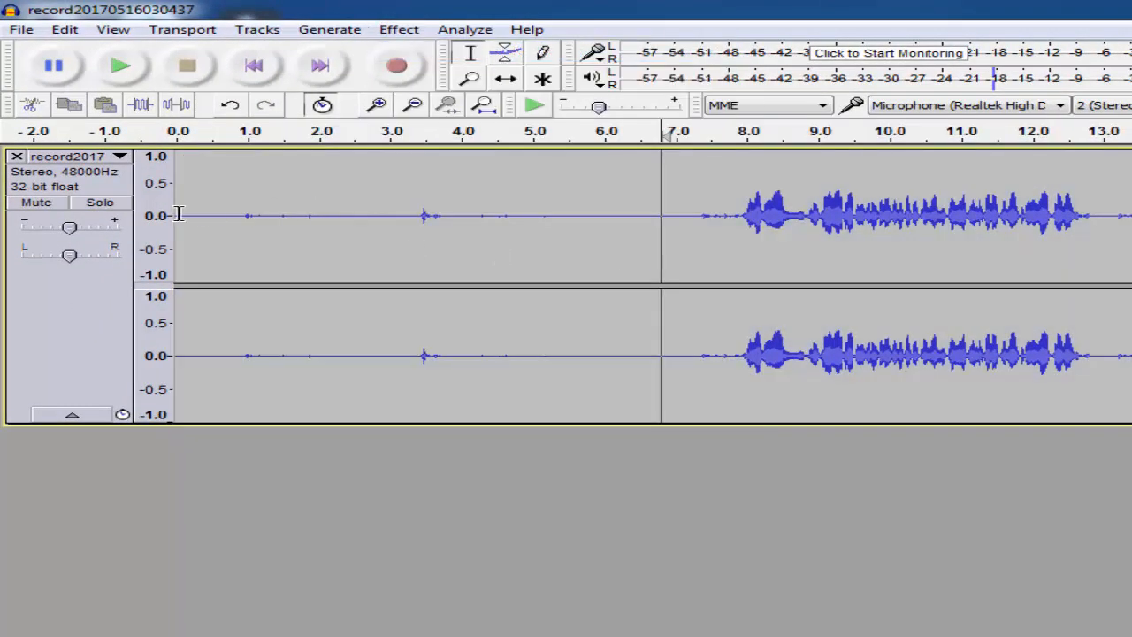
{"action": "left_click_drag", "start_coordinate": [178, 213], "coordinate": [350, 221]}
{"action": "left_click", "coordinate": [480, 217]}
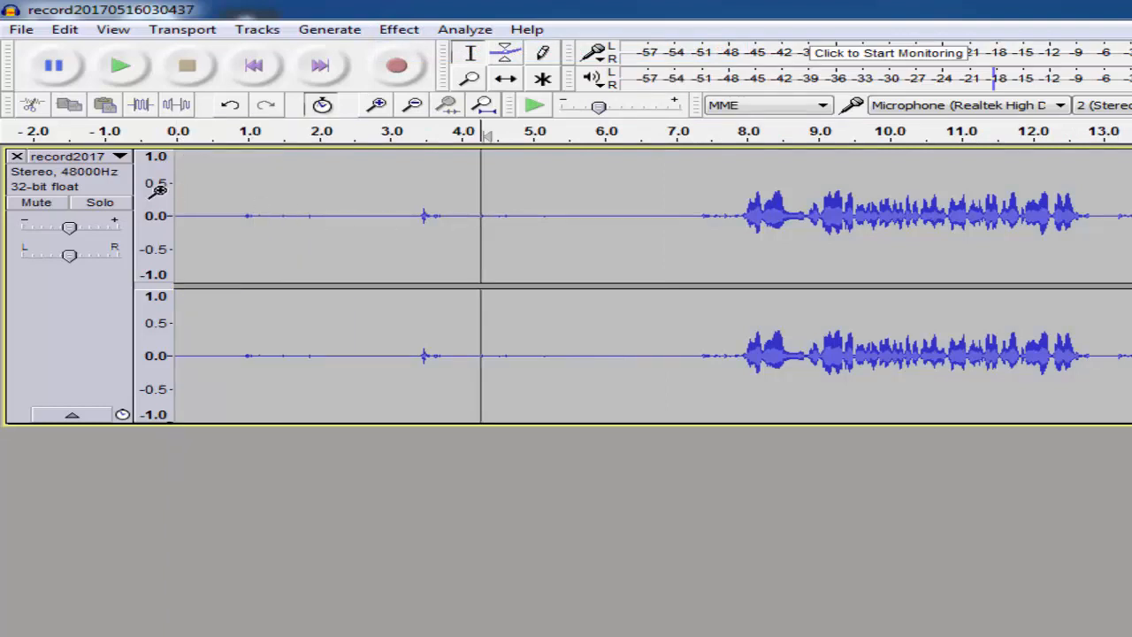
{"action": "left_click", "coordinate": [182, 193]}
{"action": "left_click", "coordinate": [121, 67]}
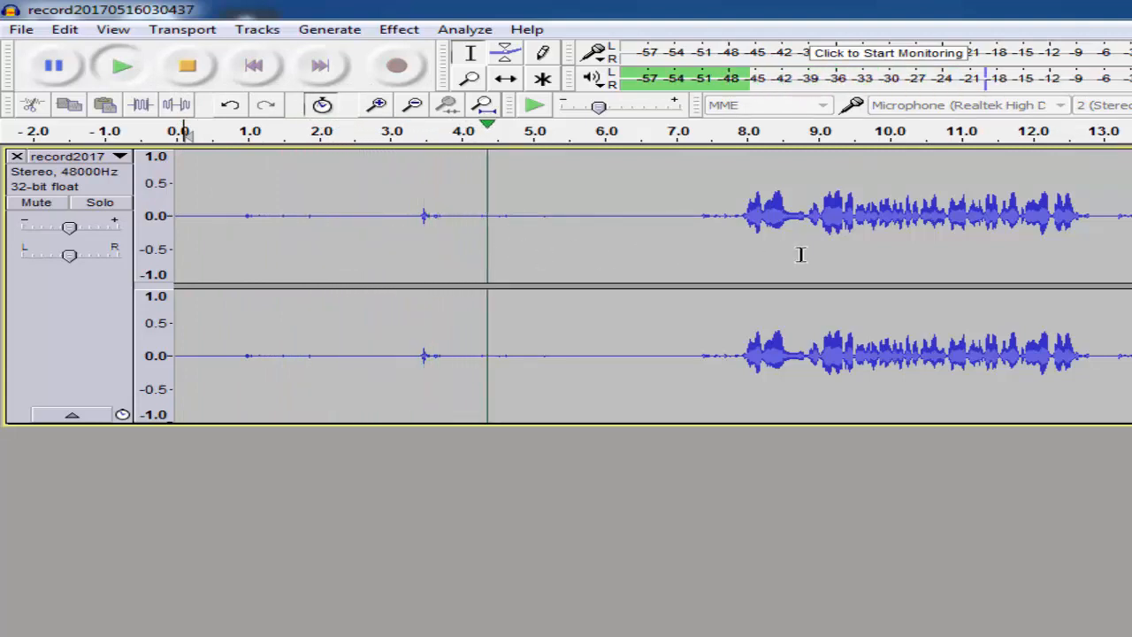
{"action": "left_click", "coordinate": [121, 66]}
{"action": "left_click", "coordinate": [121, 66]}
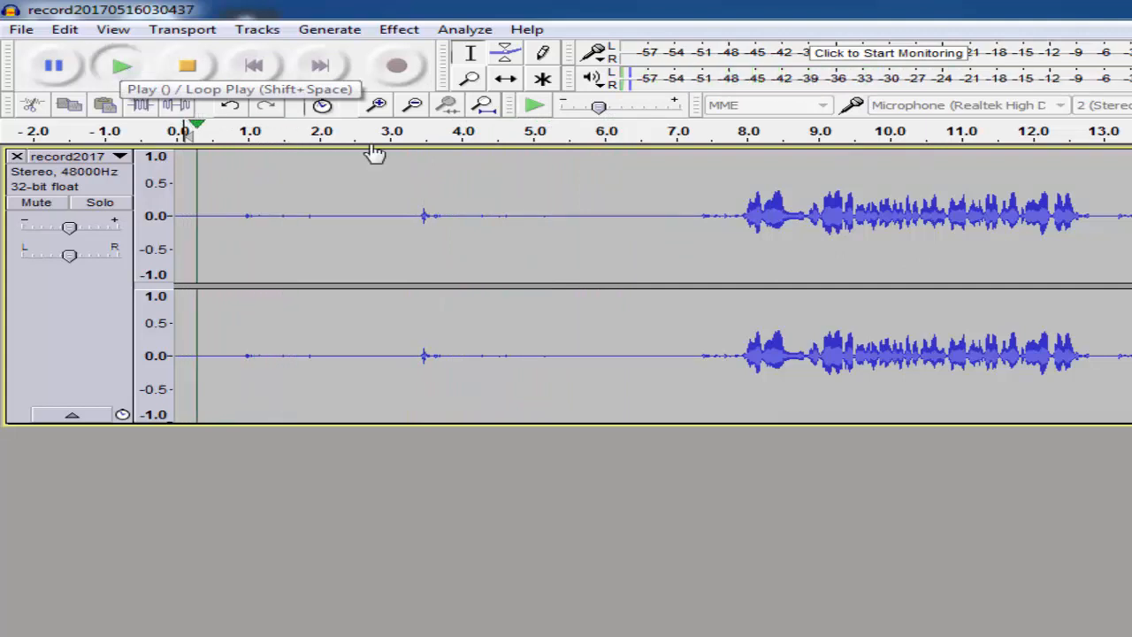
Stop playback and delete the quiet stretch from the track's start to about 7.8 seconds, just before the speech.
{"action": "left_click", "coordinate": [188, 69]}
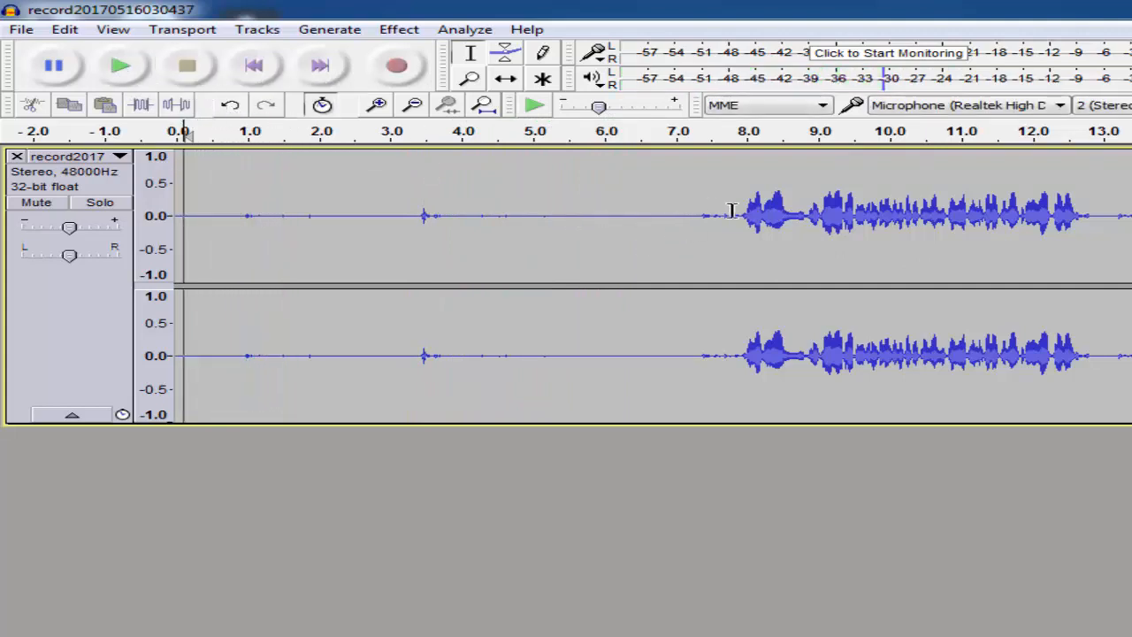
{"action": "left_click_drag", "start_coordinate": [733, 216], "coordinate": [137, 218]}
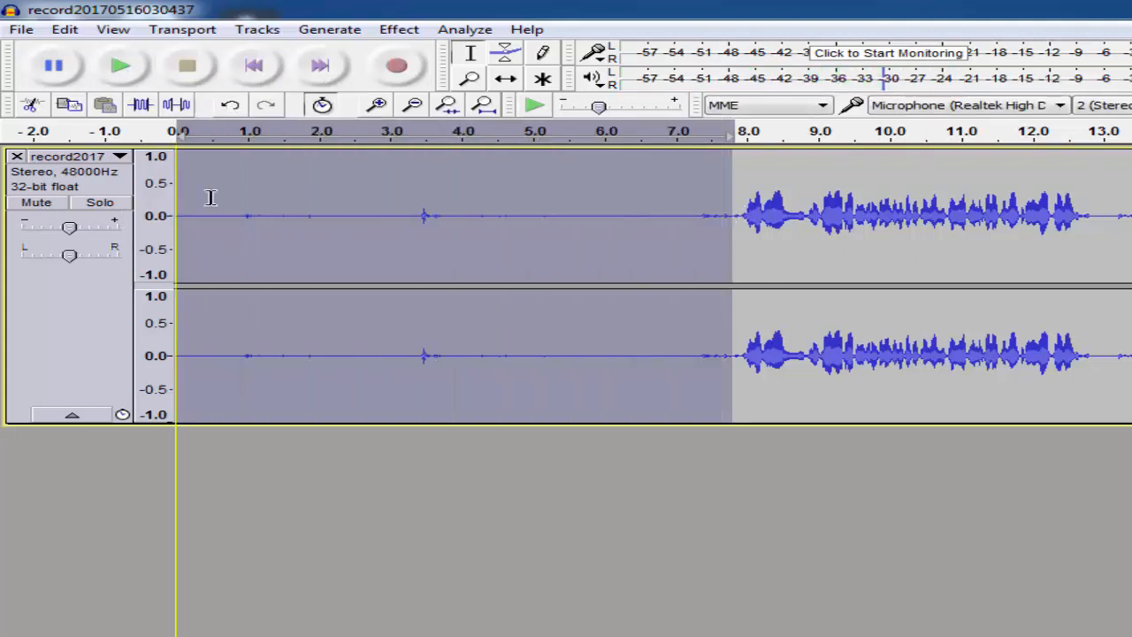
{"action": "key", "text": "Delete"}
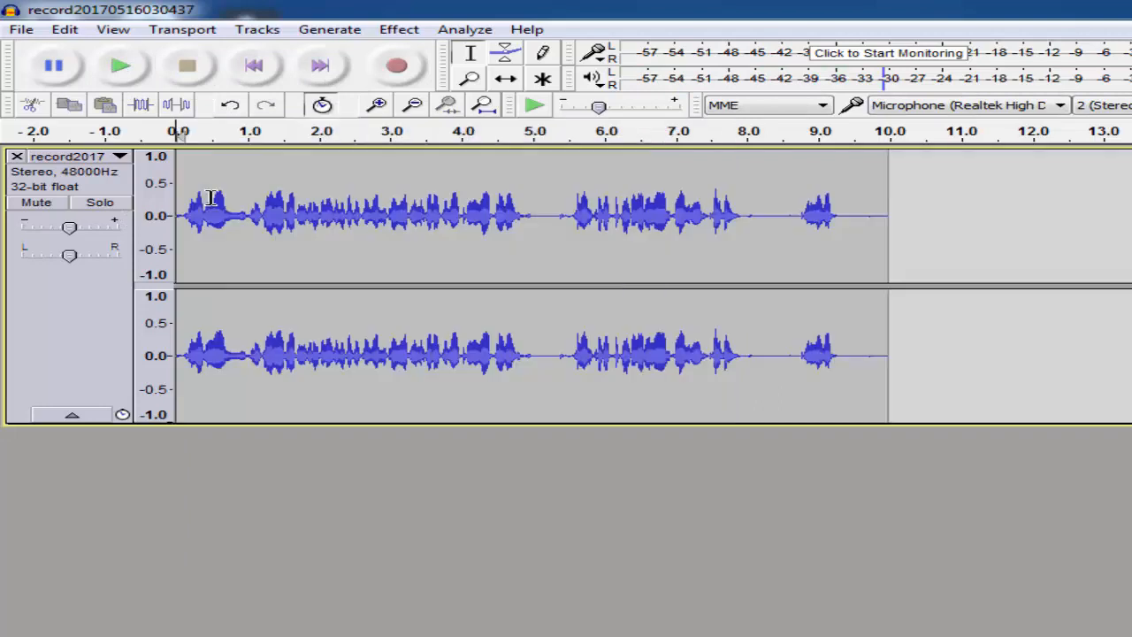
Play the trimmed track from about 5 seconds to check the speech, and stop playback.
{"action": "left_click", "coordinate": [529, 216]}
{"action": "left_click", "coordinate": [321, 104]}
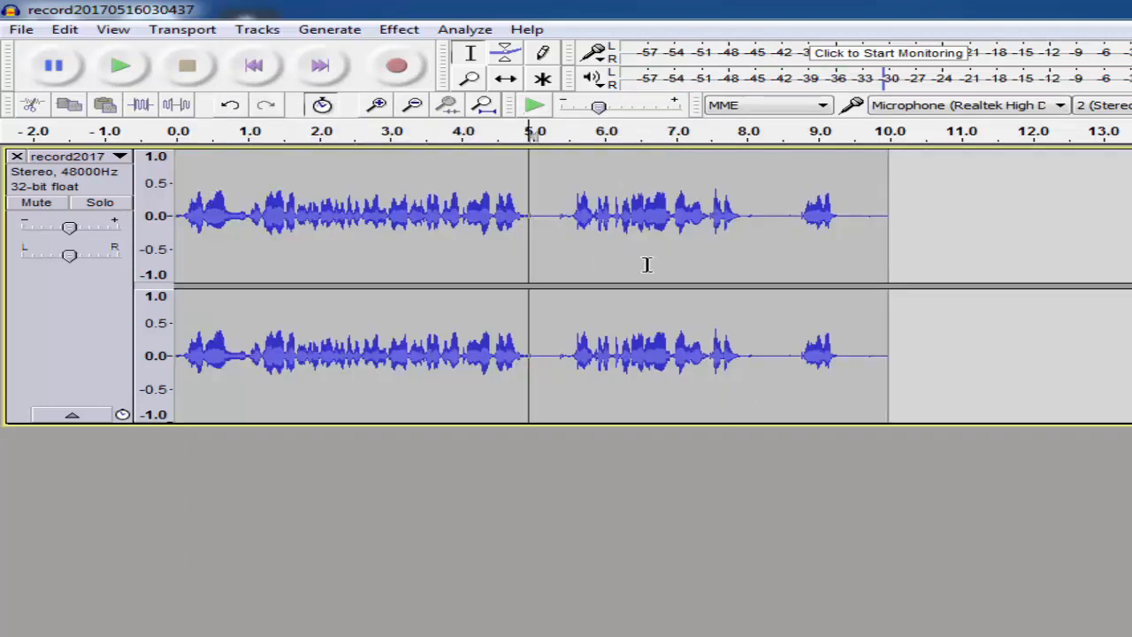
{"action": "left_click", "coordinate": [121, 67]}
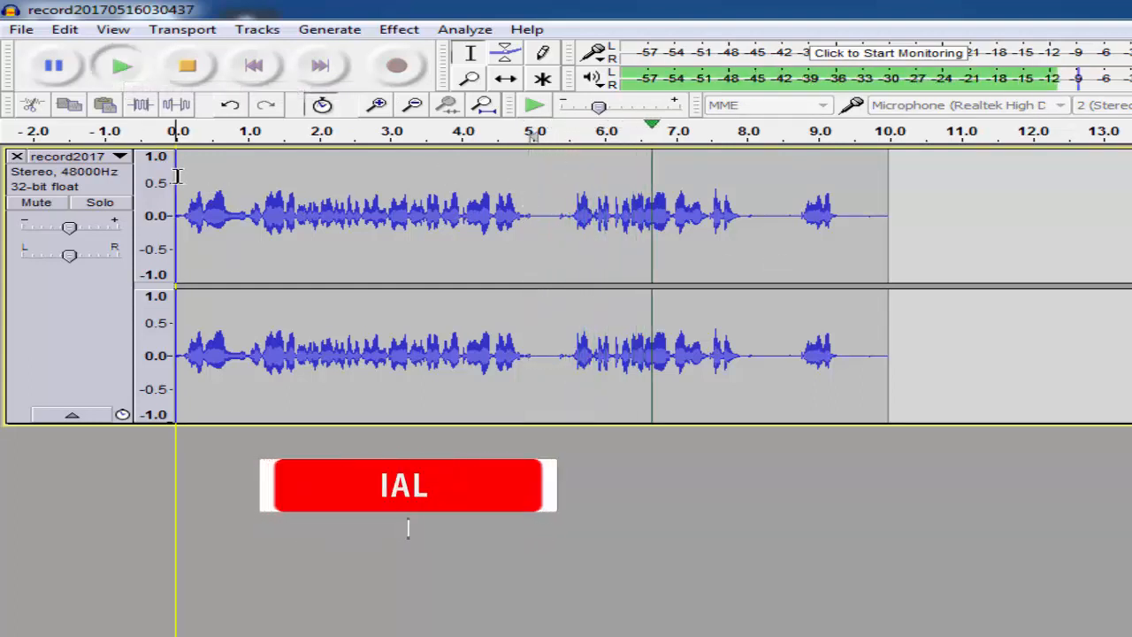
{"action": "left_click", "coordinate": [110, 72]}
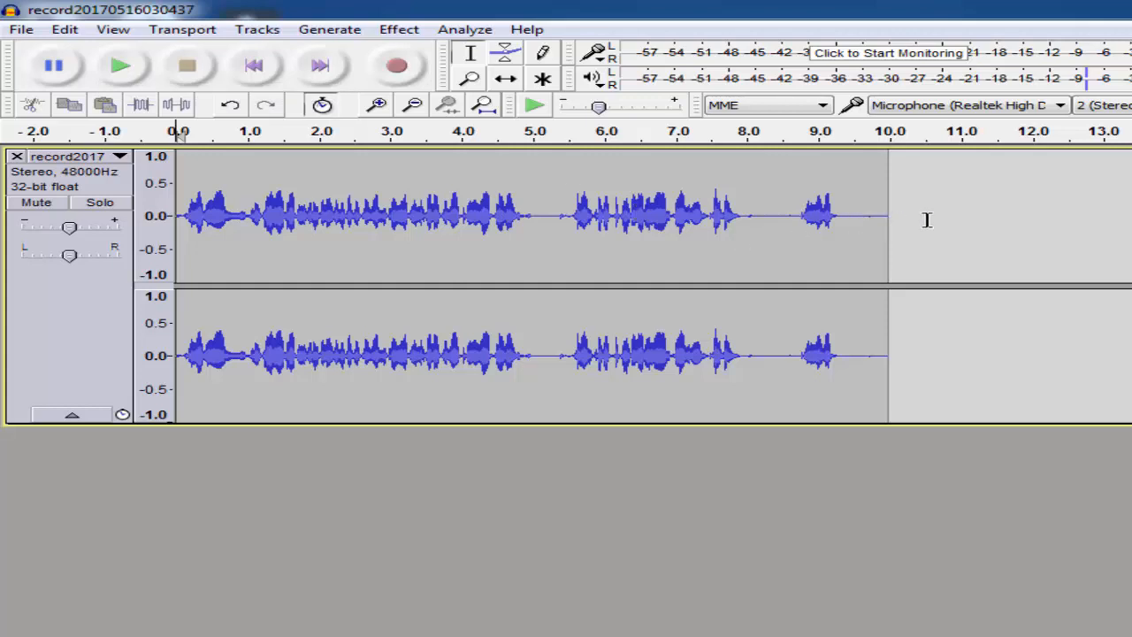
{"action": "left_click_drag", "start_coordinate": [927, 220], "coordinate": [159, 210]}
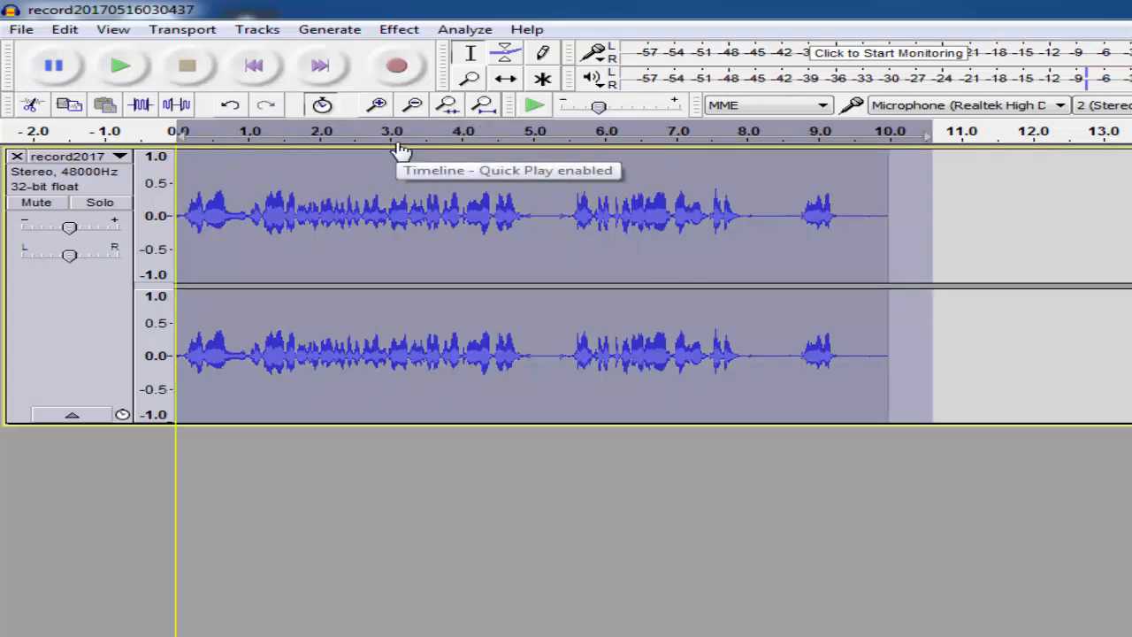
{"action": "left_click", "coordinate": [398, 29]}
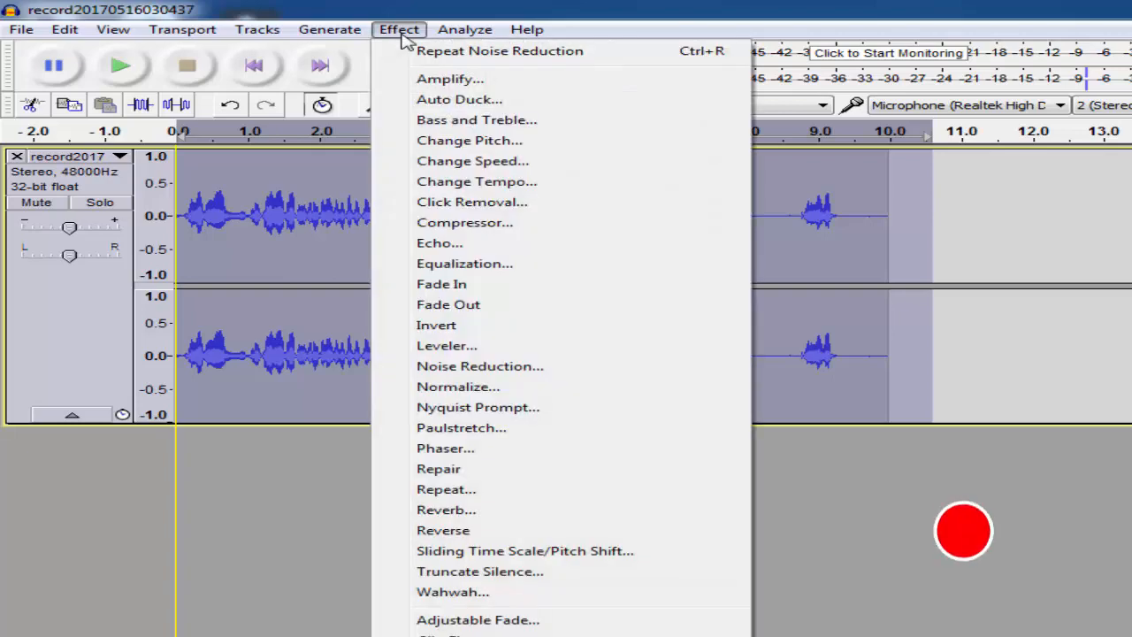
{"action": "left_click", "coordinate": [259, 168]}
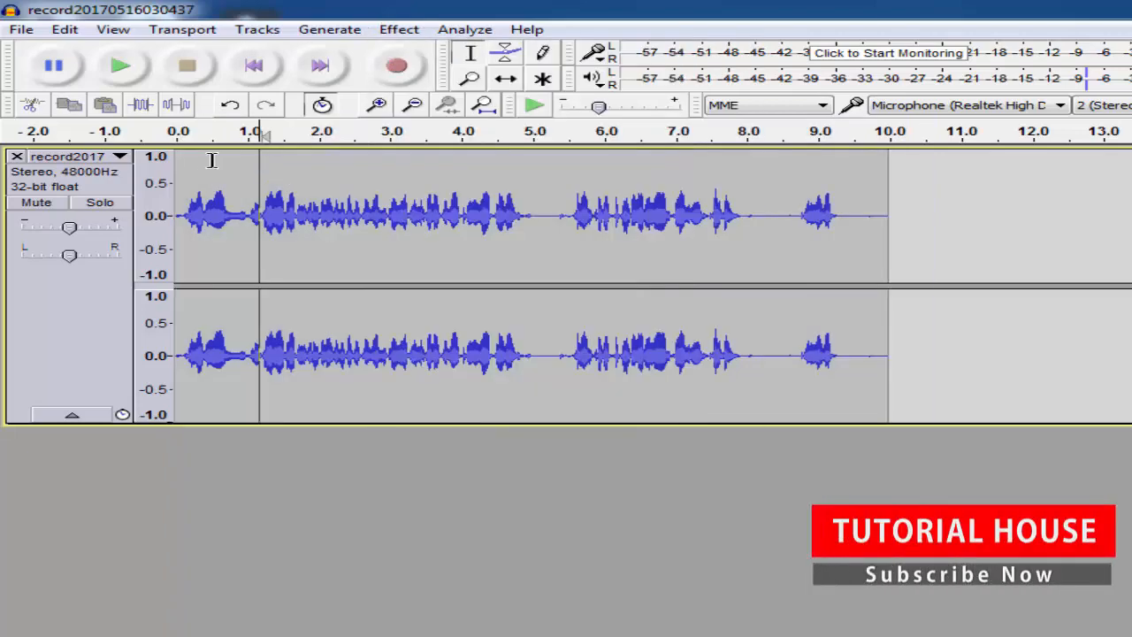
{"action": "left_click", "coordinate": [163, 158]}
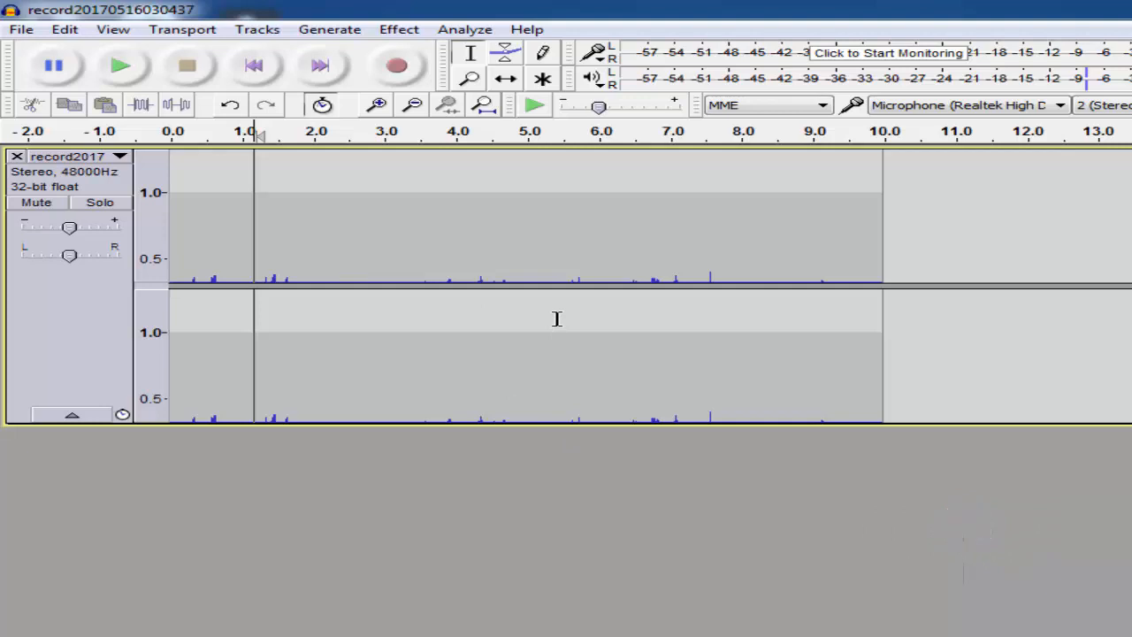
Undo the deletion of the quiet opening stretch and delete that stretch again.
{"action": "key", "text": "alt"}
{"action": "key", "text": "alt"}
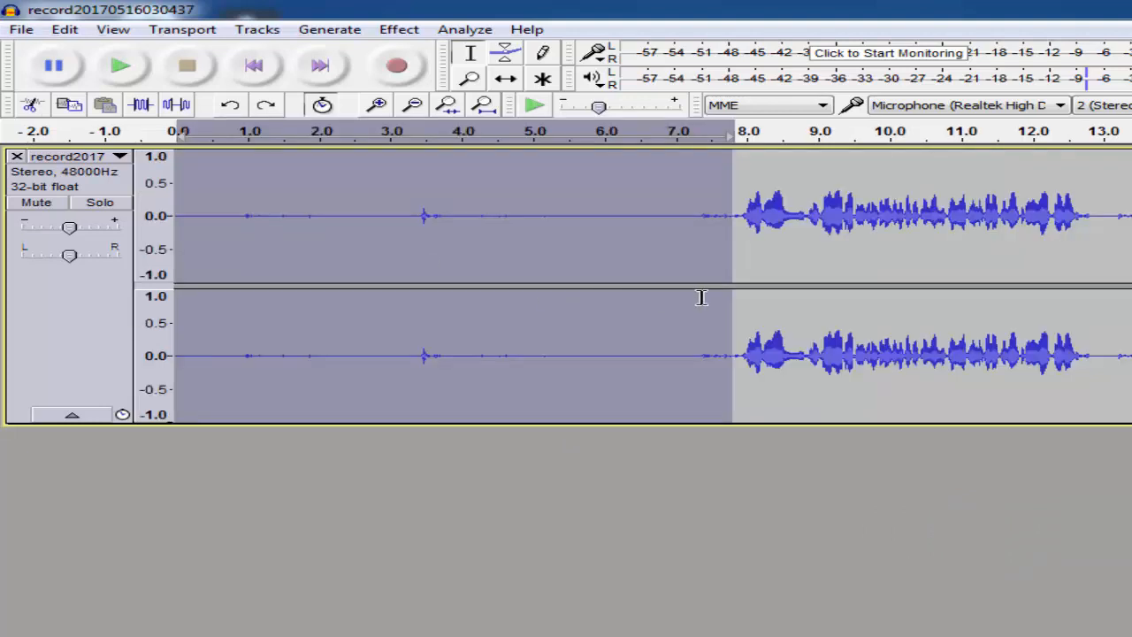
{"action": "key", "text": "Delete"}
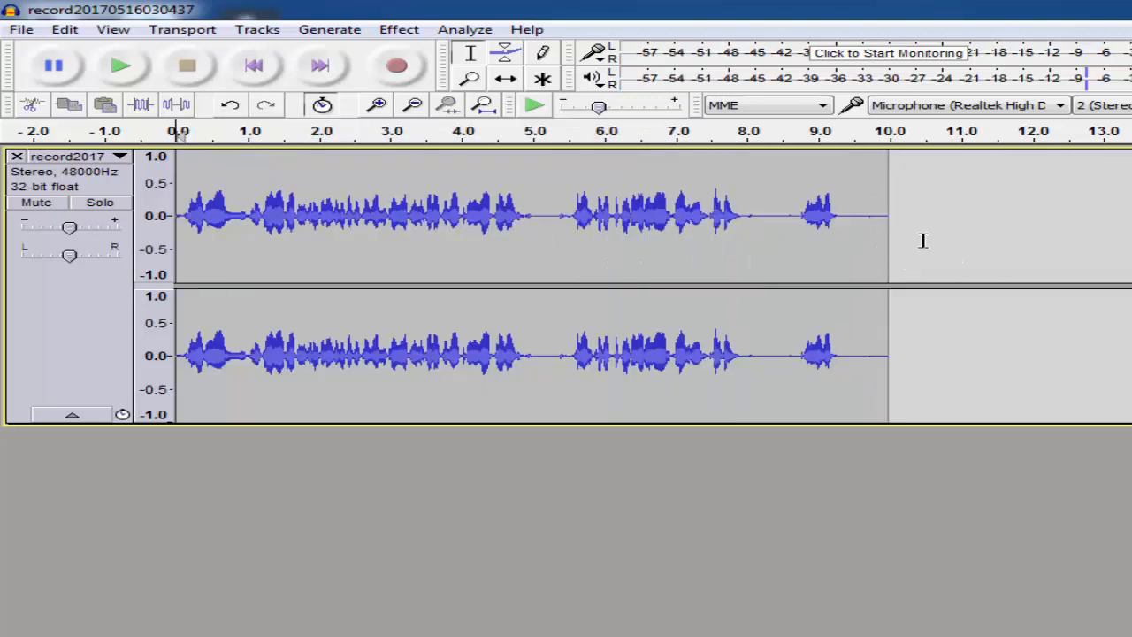
Select the entire trimmed track and apply Equalization to it with the Bass Boost curve.
{"action": "left_click_drag", "start_coordinate": [922, 240], "coordinate": [115, 248]}
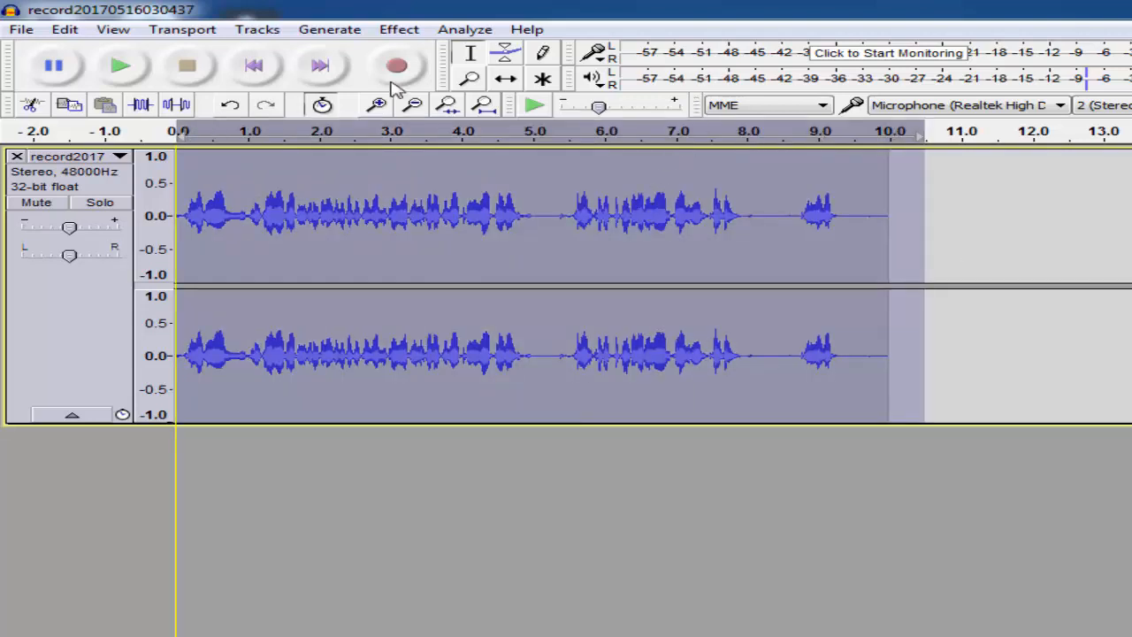
{"action": "left_click", "coordinate": [400, 29]}
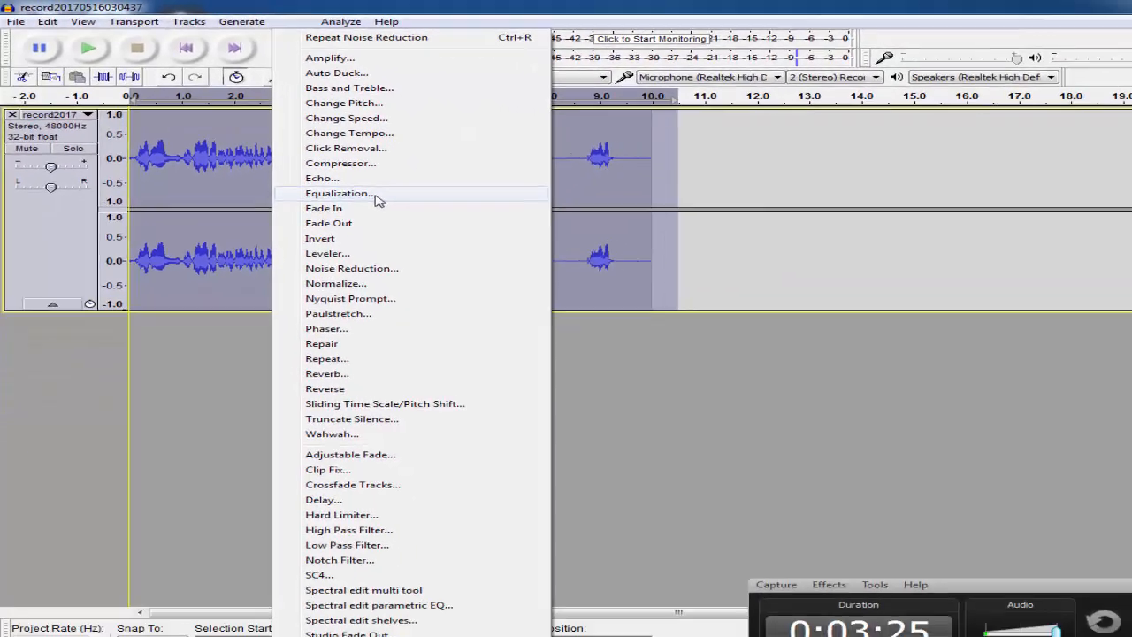
{"action": "left_click", "coordinate": [465, 264]}
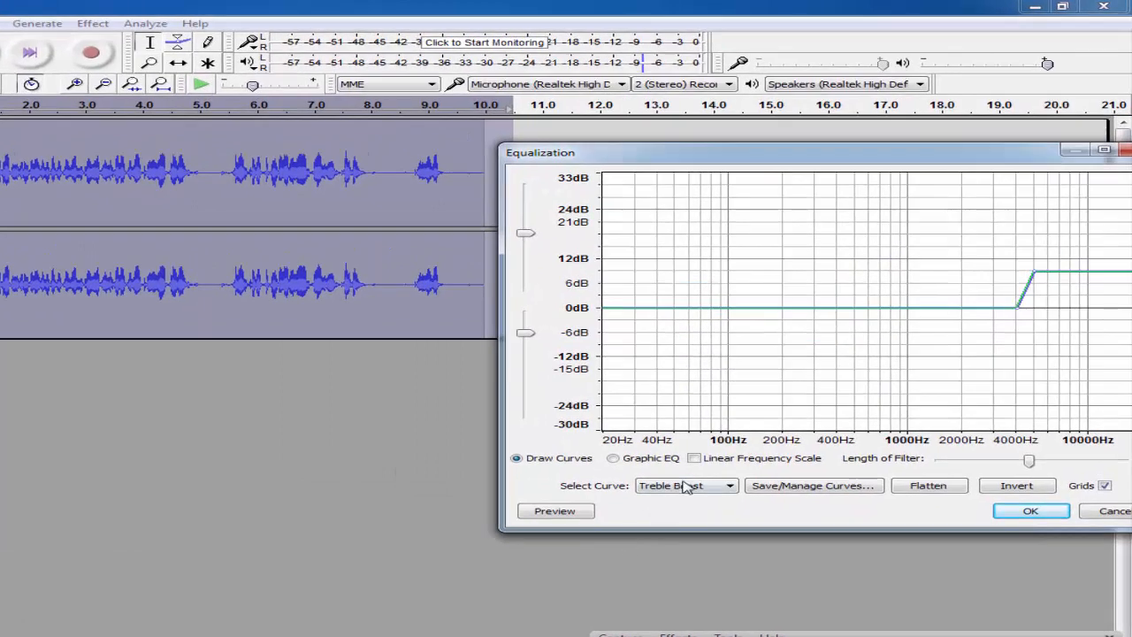
{"action": "left_click", "coordinate": [438, 430]}
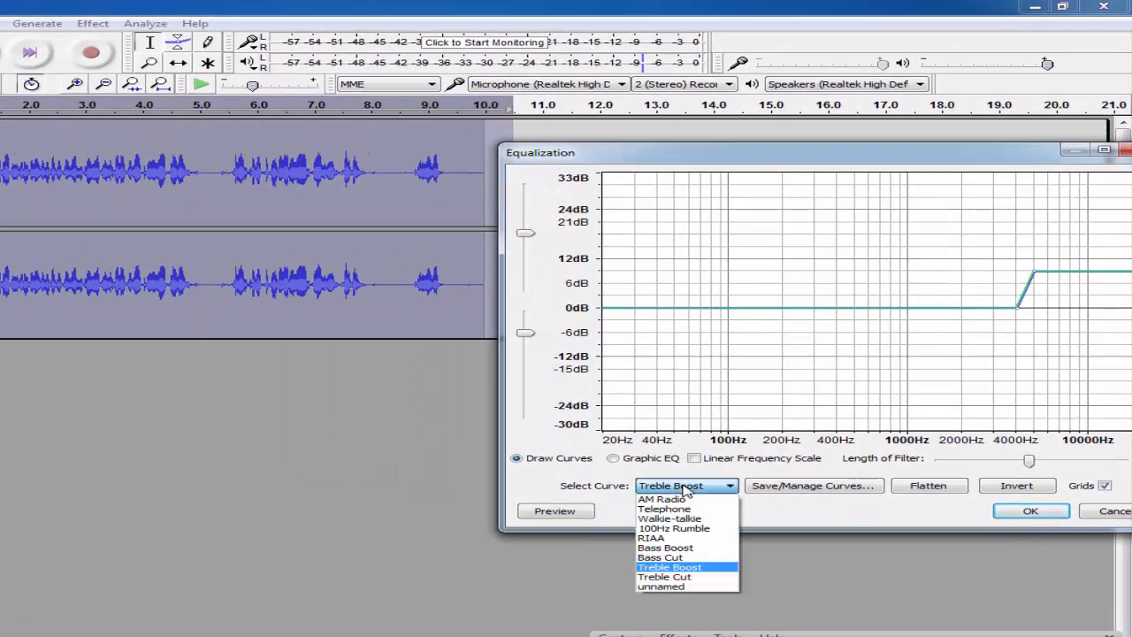
{"action": "left_click", "coordinate": [684, 549]}
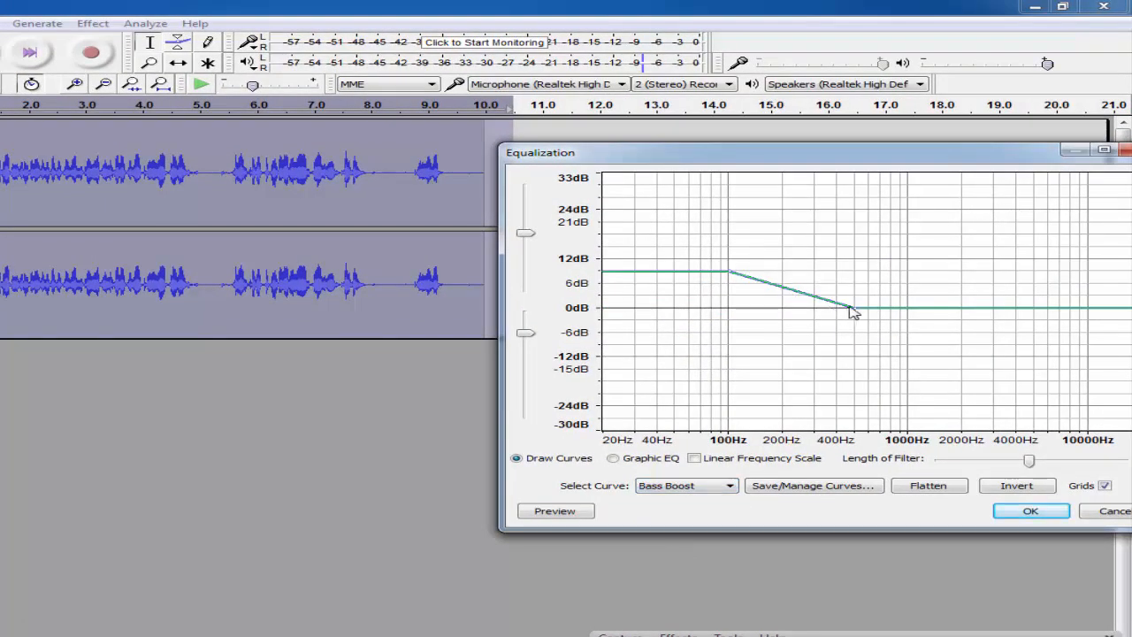
{"action": "left_click_drag", "start_coordinate": [770, 150], "coordinate": [570, 243]}
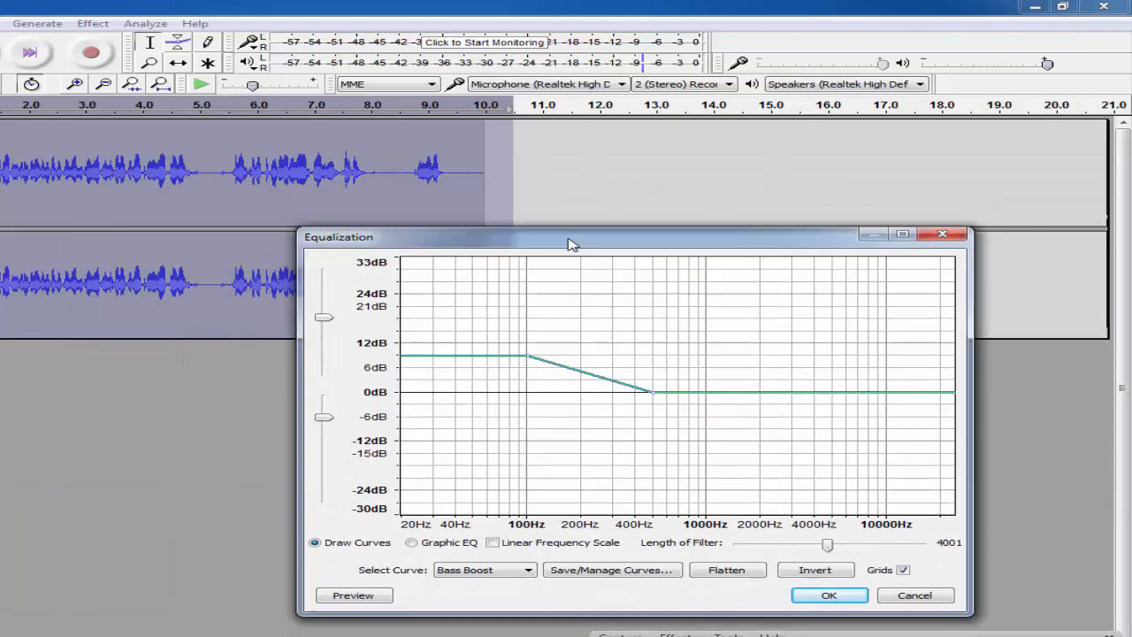
{"action": "left_click", "coordinate": [823, 595]}
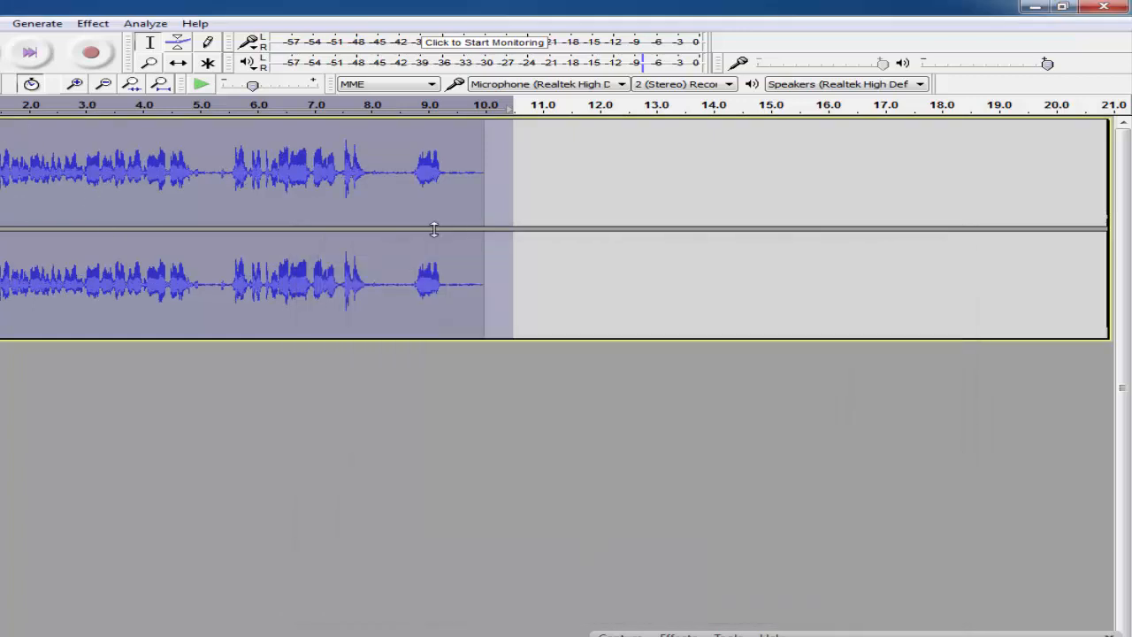
Apply Equalization to the selected track with the Treble Boost curve, and clear the selection.
{"action": "left_click", "coordinate": [92, 23]}
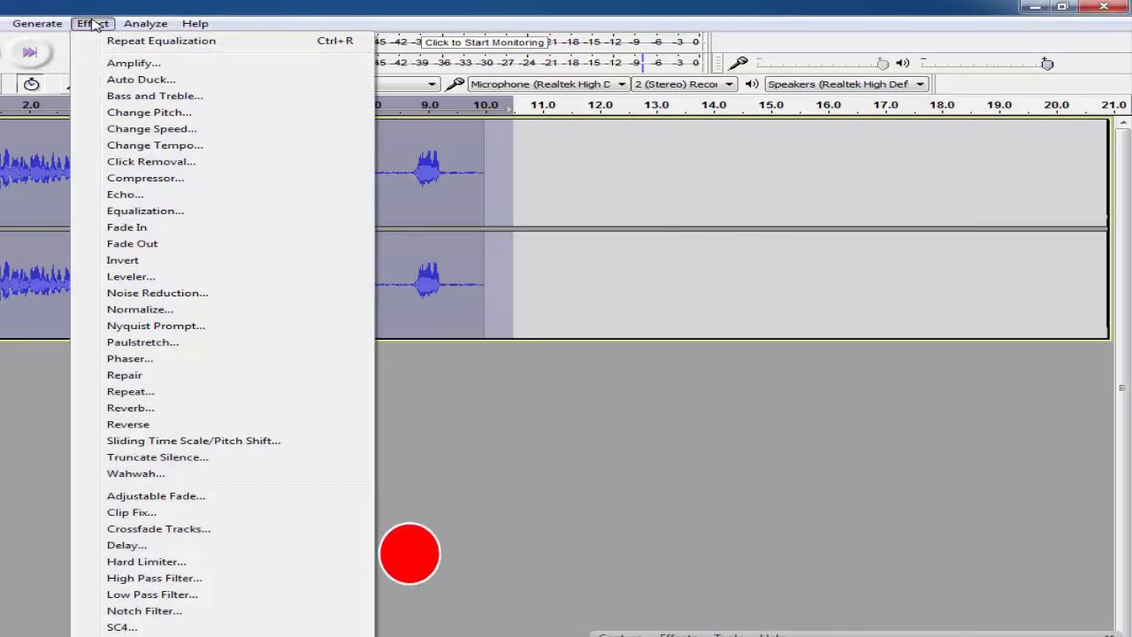
{"action": "left_click", "coordinate": [154, 212]}
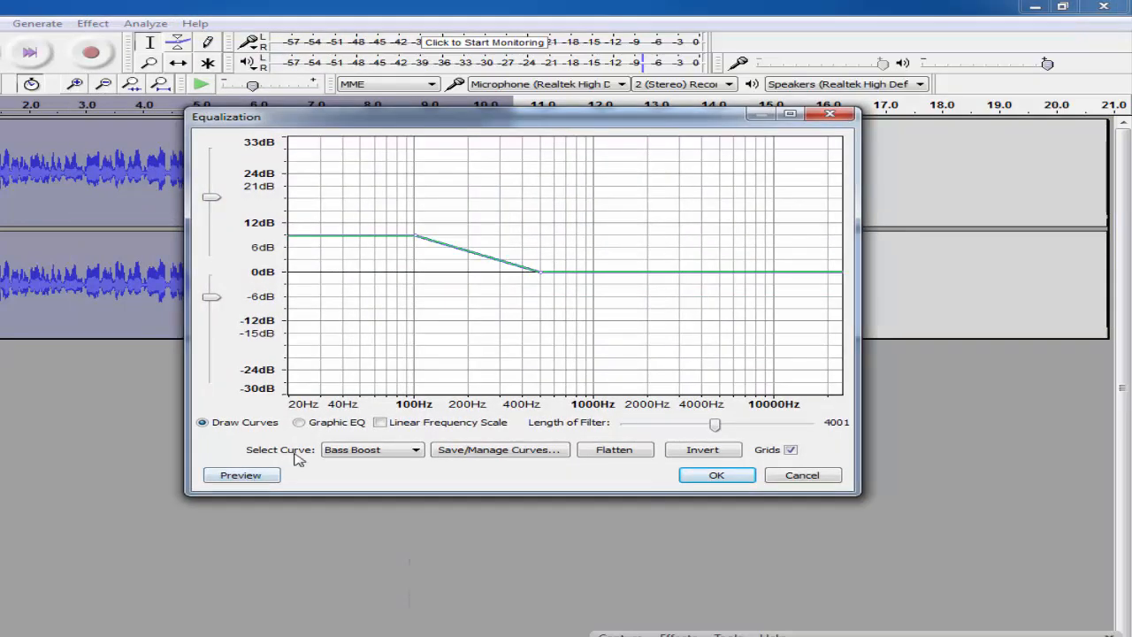
{"action": "left_click", "coordinate": [356, 451]}
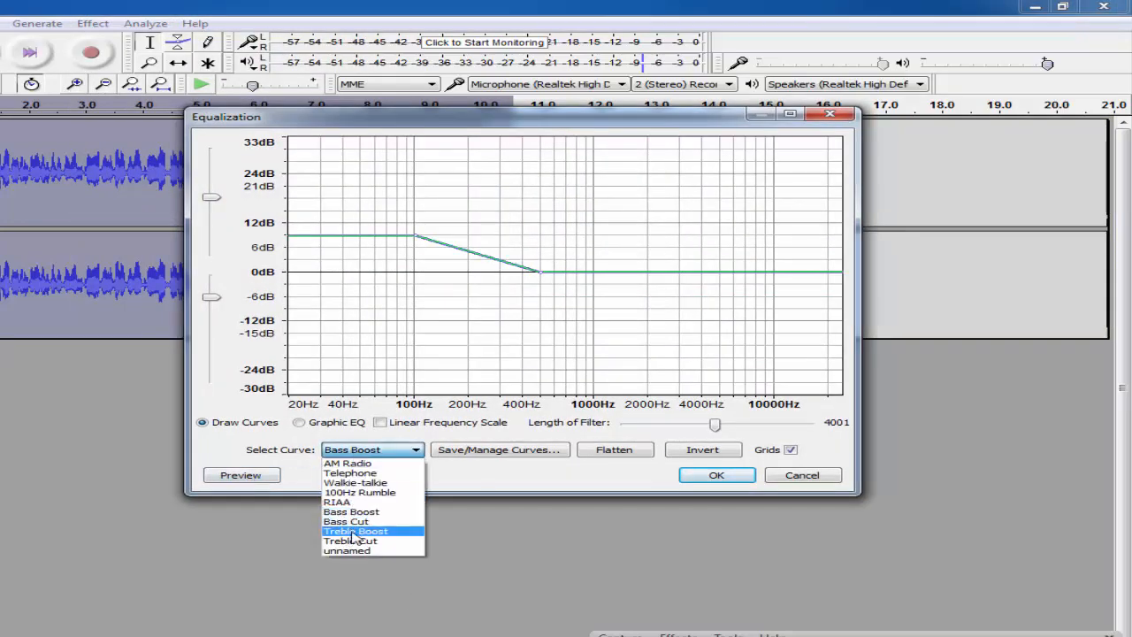
{"action": "left_click", "coordinate": [355, 531]}
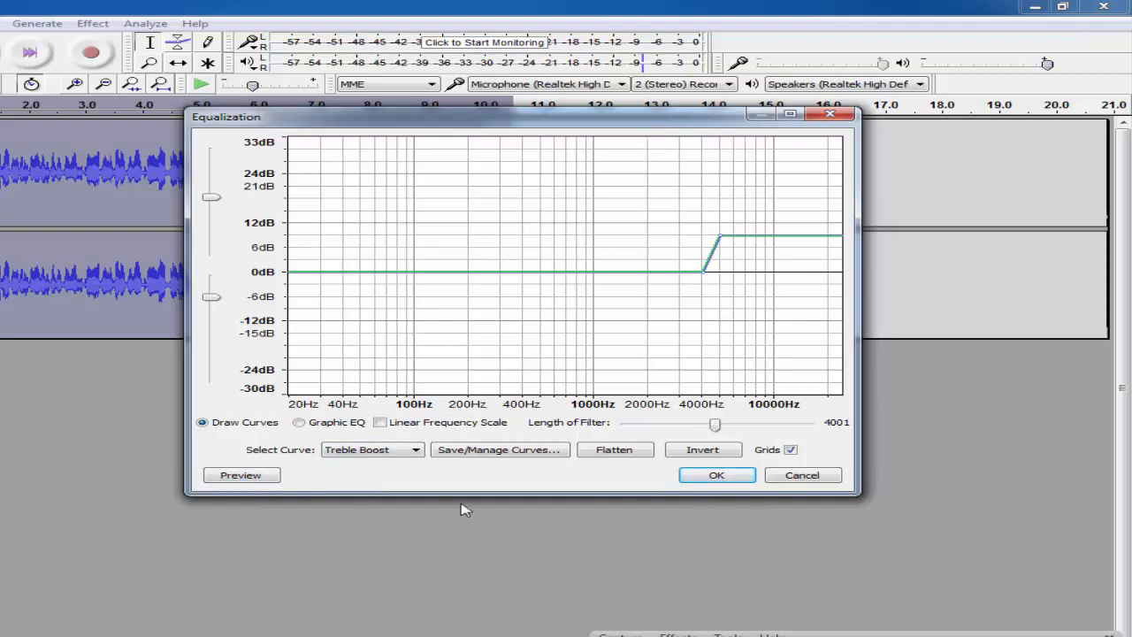
{"action": "left_click", "coordinate": [717, 476]}
{"action": "left_click", "coordinate": [519, 285]}
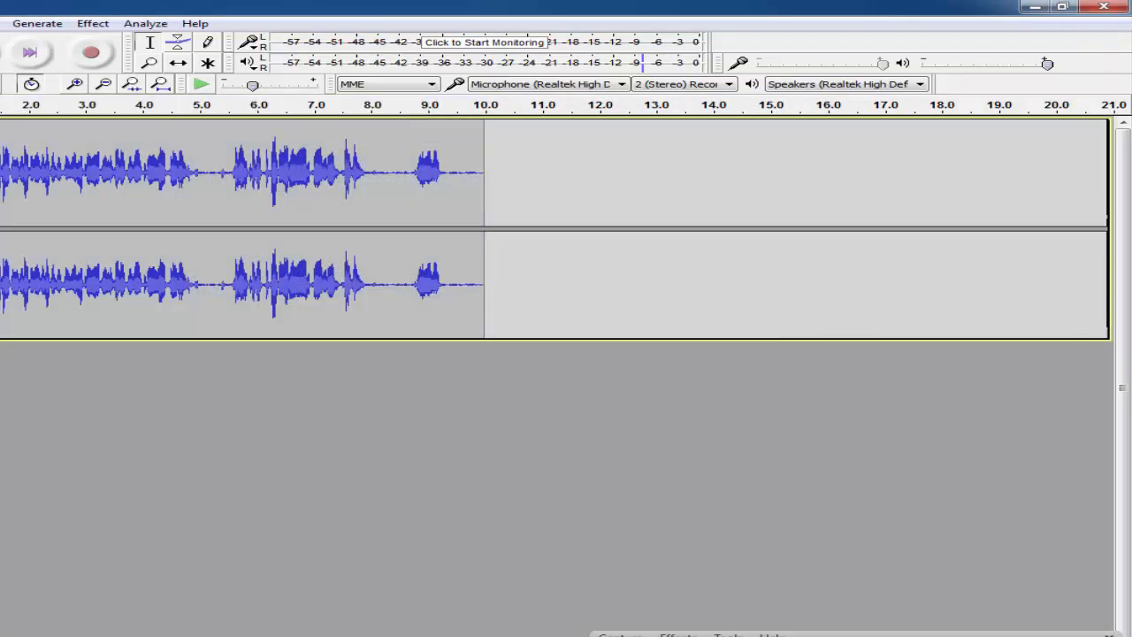
Select the entire track and apply the Hard Limiter effect to it with a dB limit of -4.00.
{"action": "left_click_drag", "start_coordinate": [594, 193], "coordinate": [0, 193]}
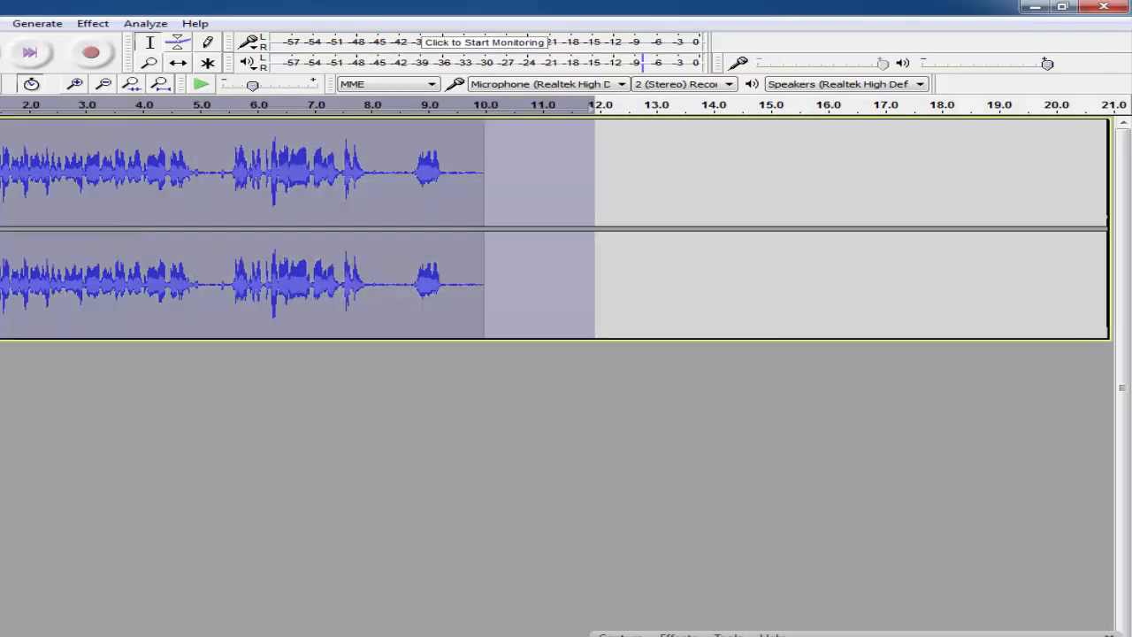
{"action": "left_click", "coordinate": [92, 23]}
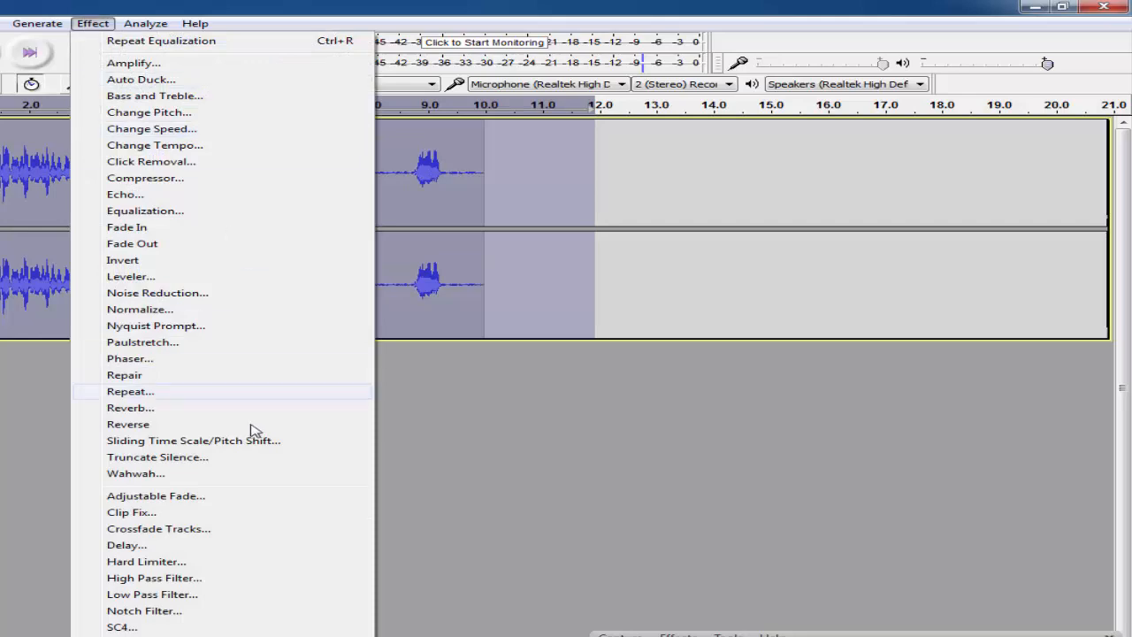
{"action": "left_click", "coordinate": [146, 562]}
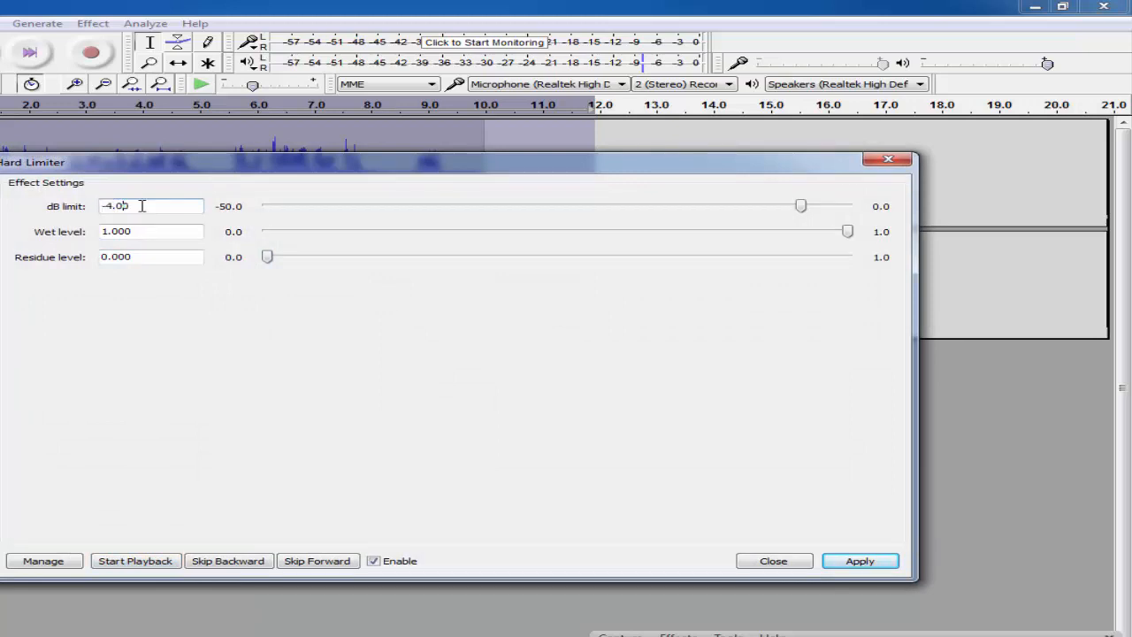
{"action": "left_click_drag", "start_coordinate": [141, 206], "coordinate": [37, 206]}
{"action": "left_click", "coordinate": [859, 561]}
{"action": "left_click", "coordinate": [784, 561]}
Select the entire track and normalize it to a maximum amplitude of -1.0 dB with DC offset removal.
{"action": "left_click", "coordinate": [392, 207]}
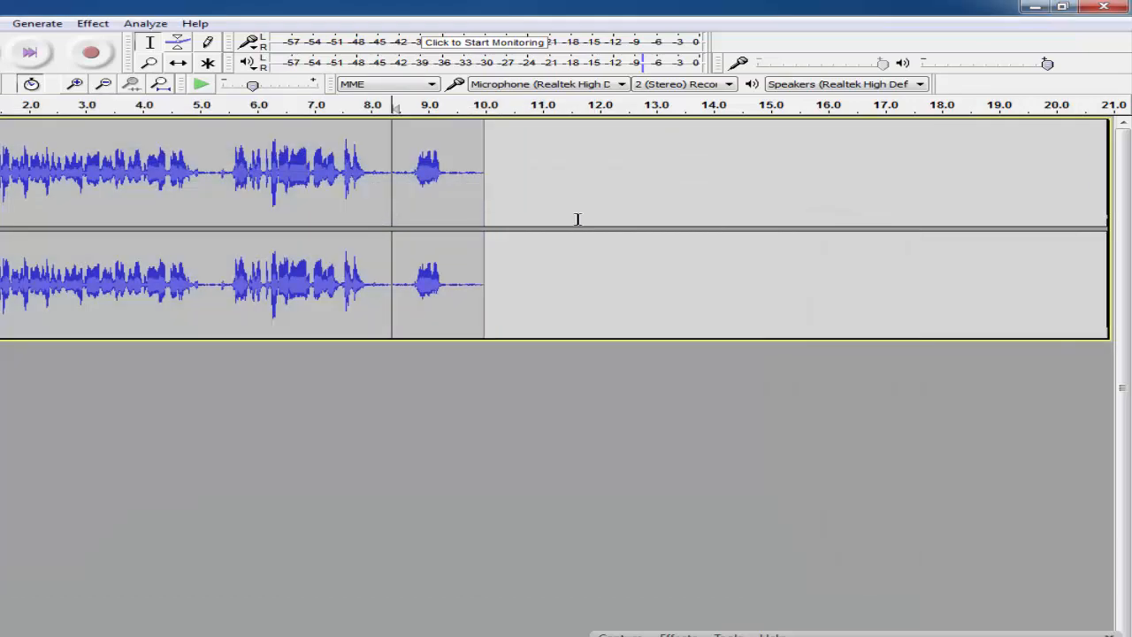
{"action": "left_click", "coordinate": [576, 219], "text": "shift"}
{"action": "left_click", "coordinate": [92, 23]}
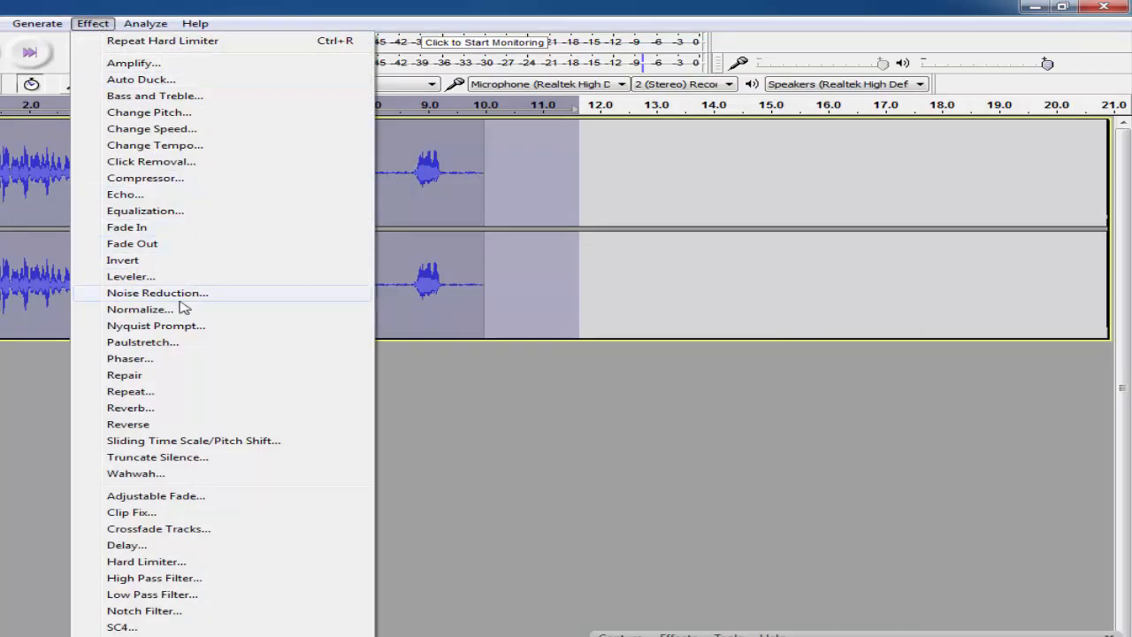
{"action": "left_click", "coordinate": [136, 309]}
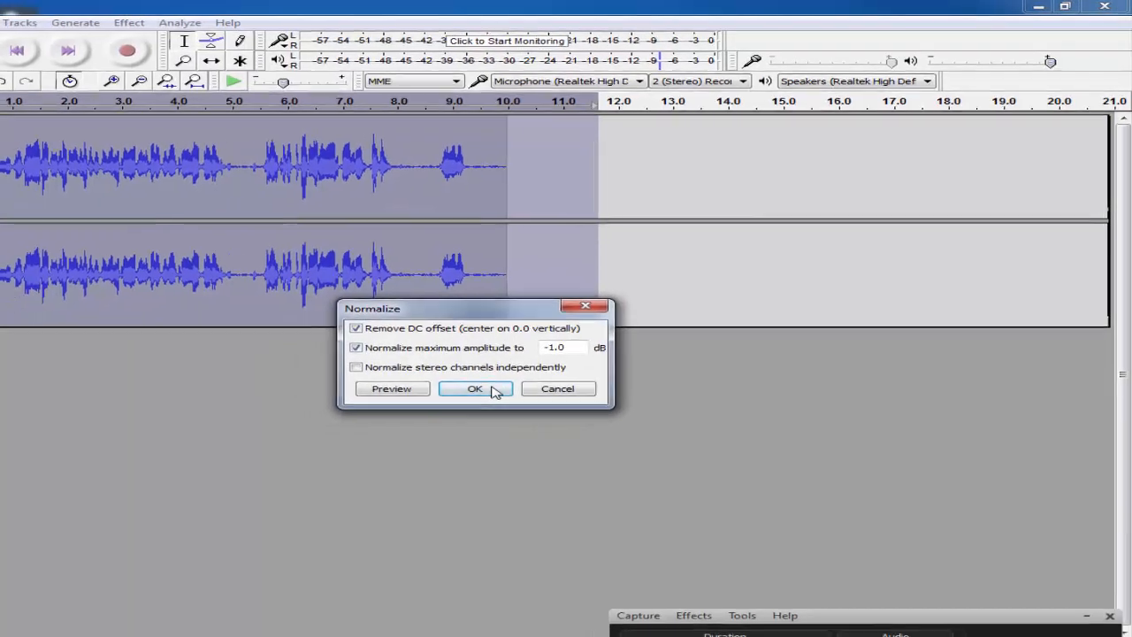
{"action": "left_click", "coordinate": [447, 402]}
Play the normalized track from its beginning to check the voice, restarting playback once.
{"action": "left_click", "coordinate": [81, 46]}
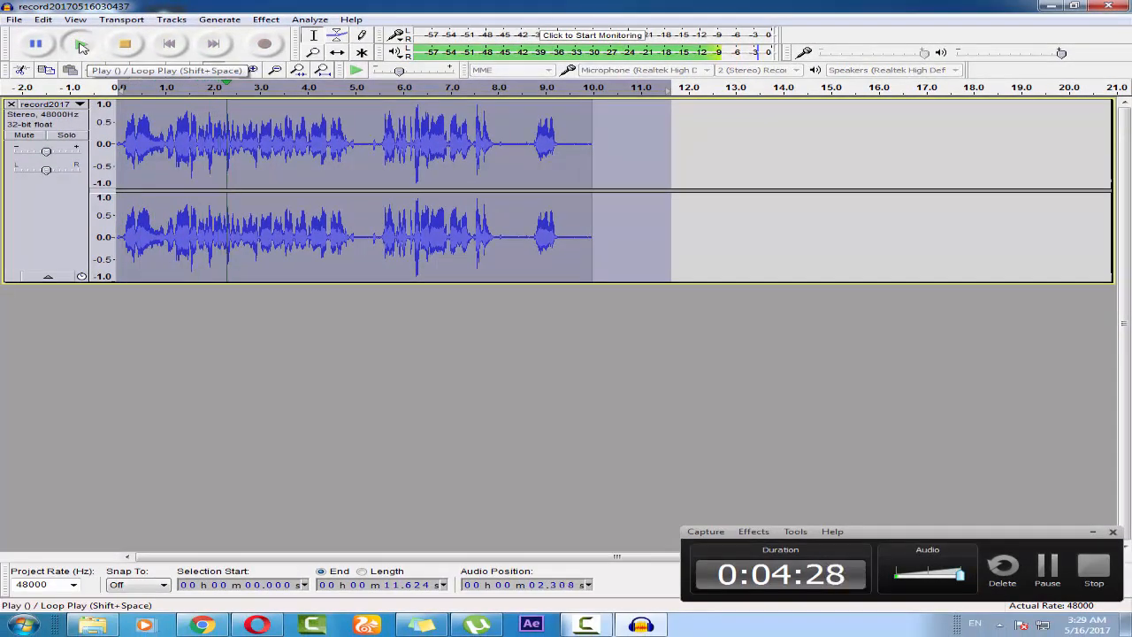
{"action": "left_click", "coordinate": [82, 46]}
{"action": "left_click", "coordinate": [81, 46]}
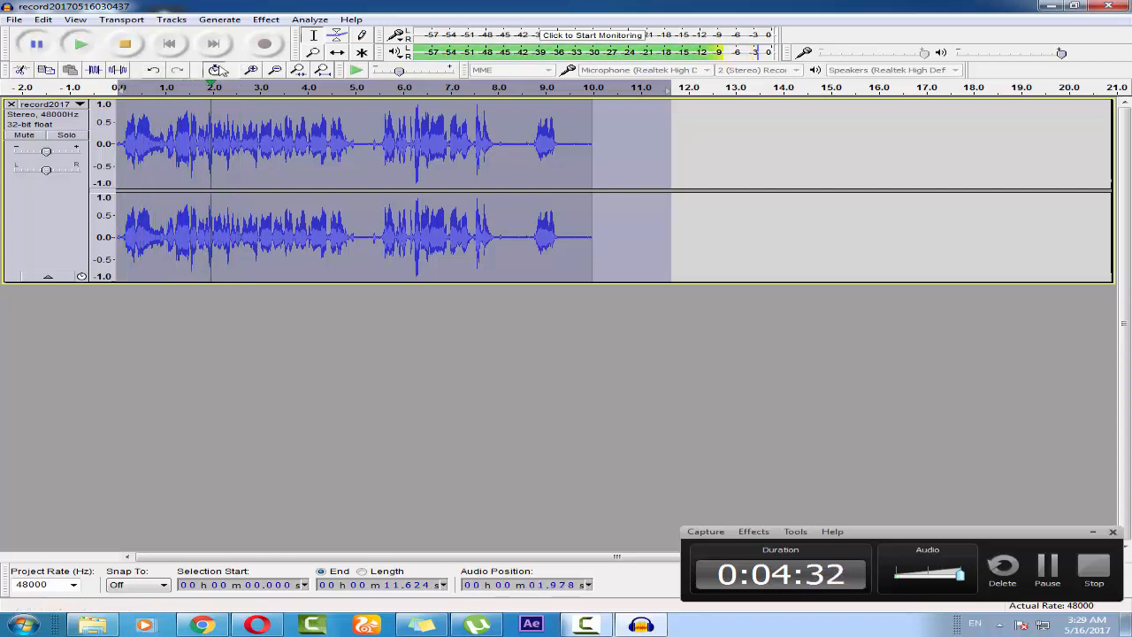
Select the entire track and open the Reverb effect for it, keeping the waveform in view.
{"action": "left_click_drag", "start_coordinate": [619, 172], "coordinate": [117, 172]}
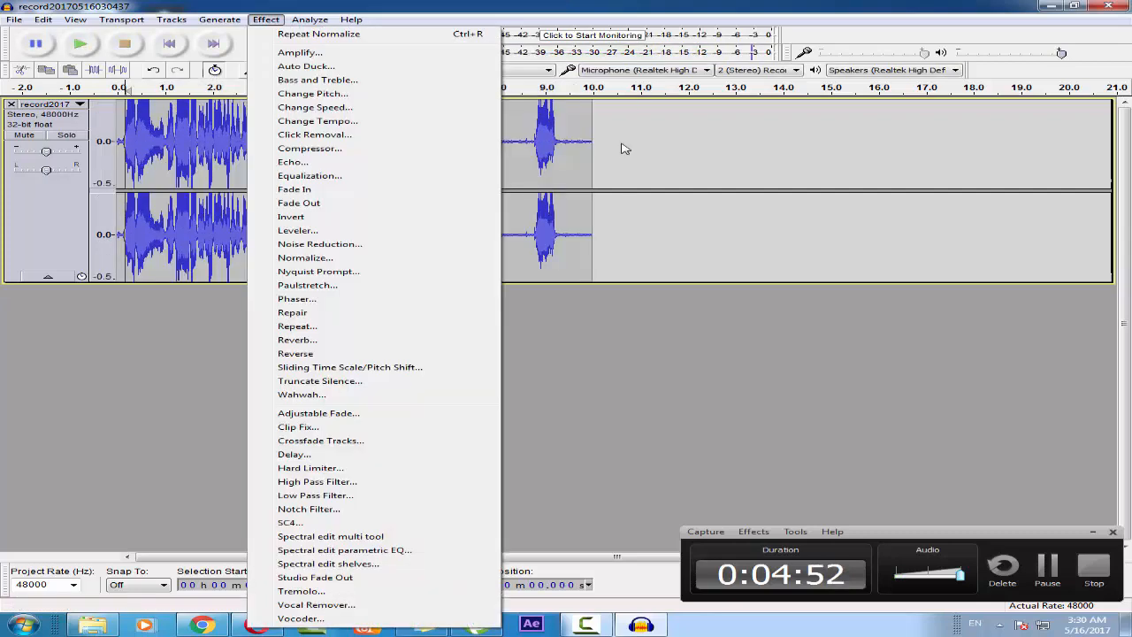
{"action": "left_click", "coordinate": [624, 148]}
{"action": "left_click_drag", "start_coordinate": [617, 147], "coordinate": [117, 147]}
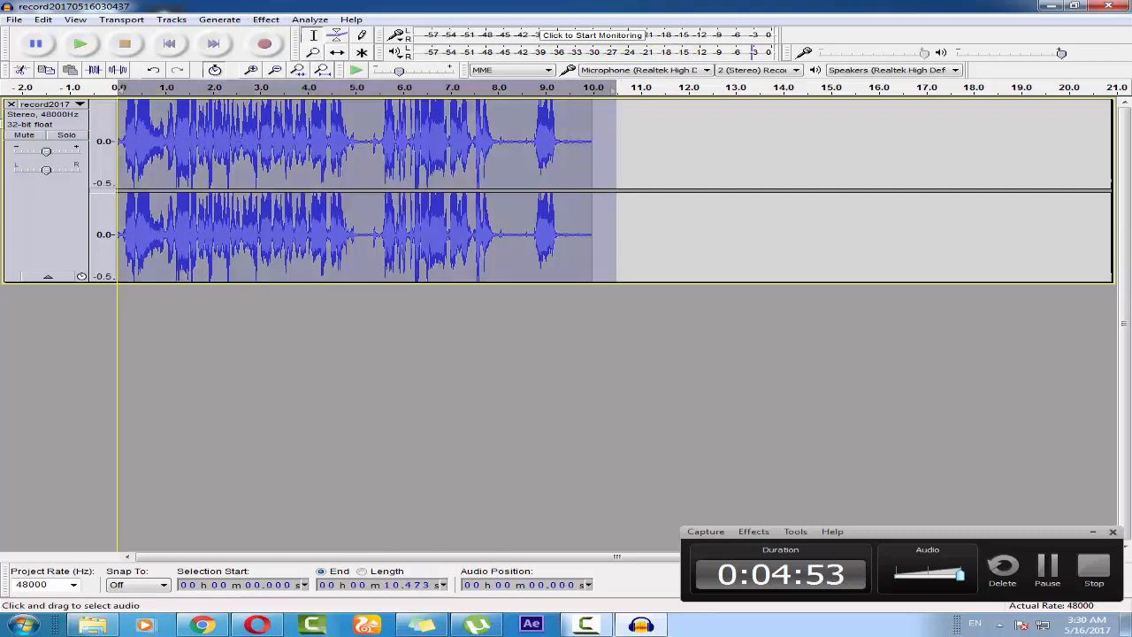
{"action": "left_click", "coordinate": [274, 20]}
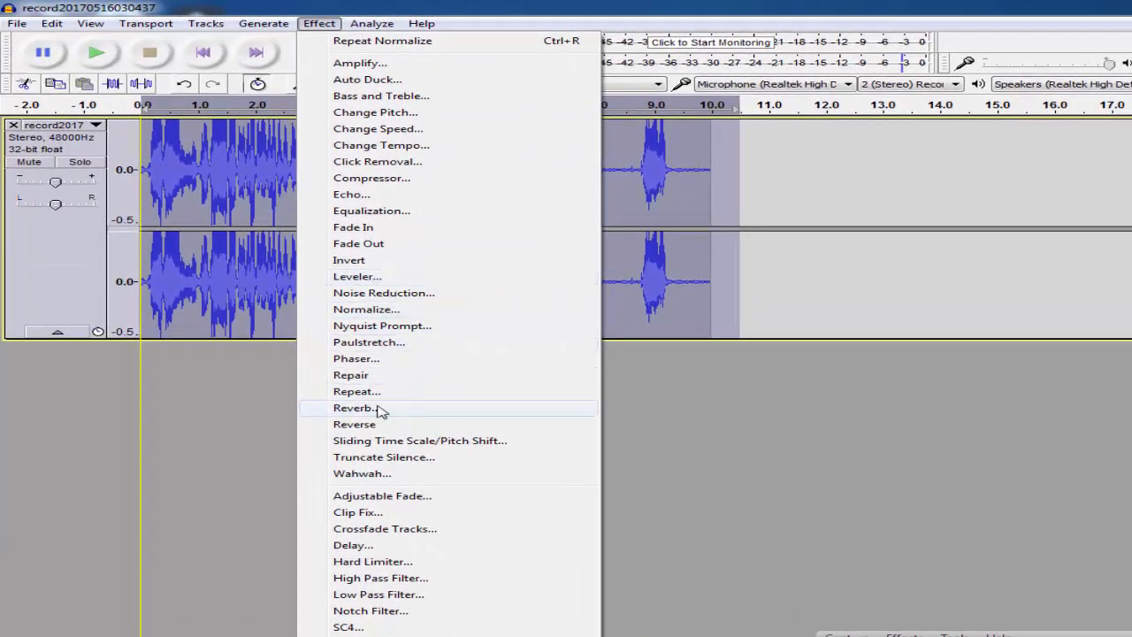
{"action": "left_click", "coordinate": [358, 388]}
{"action": "left_click_drag", "start_coordinate": [629, 201], "coordinate": [684, 142]}
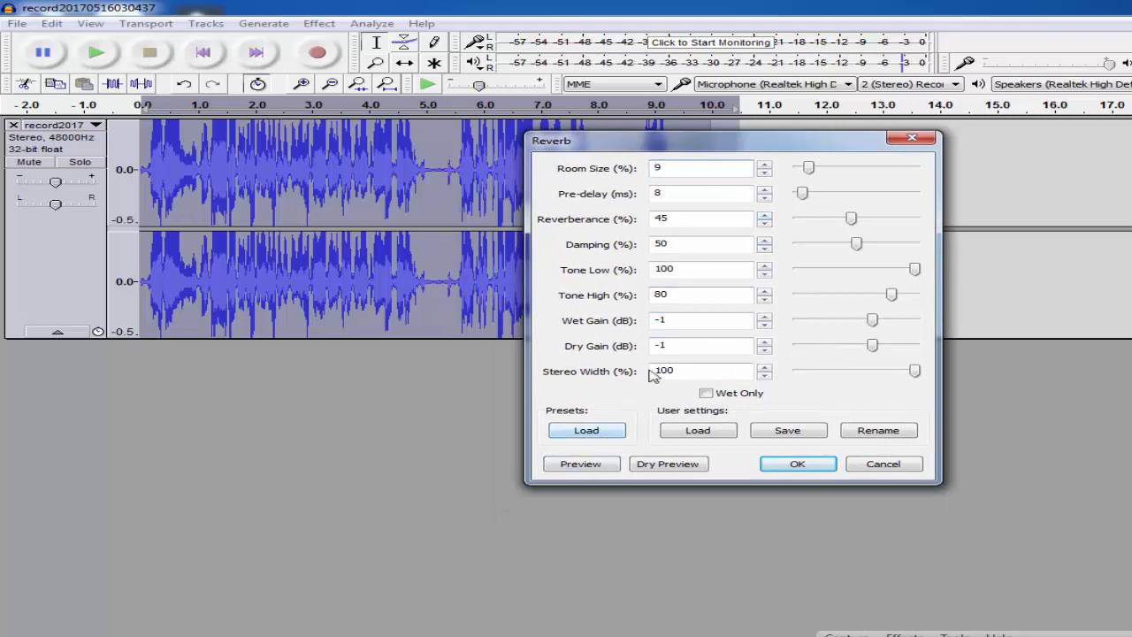
Try a Reverb room size of 50% and preview the effect briefly.
{"action": "left_click_drag", "start_coordinate": [682, 173], "coordinate": [623, 172]}
{"action": "type", "text": "9"}
{"action": "type", "text": "50"}
{"action": "left_click", "coordinate": [584, 463]}
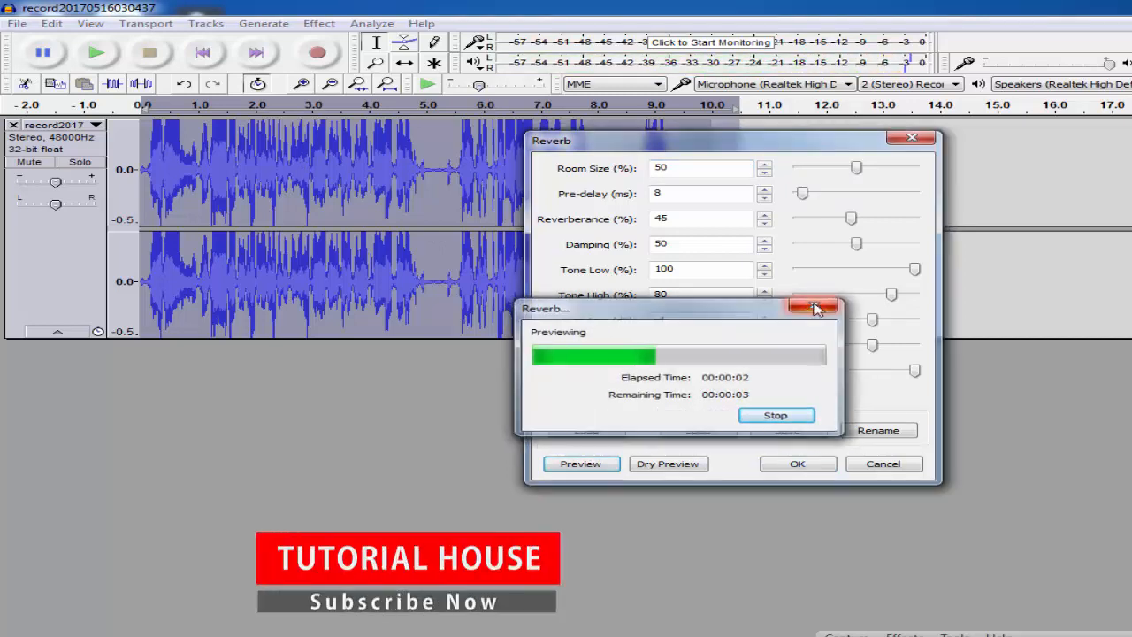
{"action": "left_click", "coordinate": [814, 306]}
Set the Reverb room size to 10% and preview the voice briefly.
{"action": "double_click", "coordinate": [700, 169]}
{"action": "type", "text": "10"}
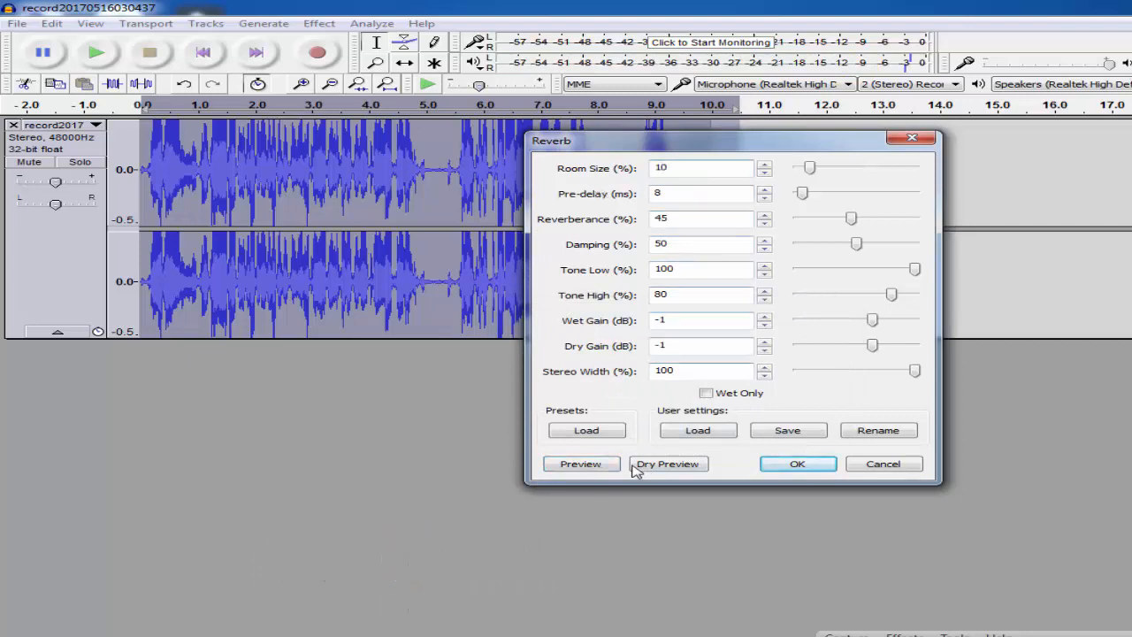
{"action": "left_click", "coordinate": [584, 465]}
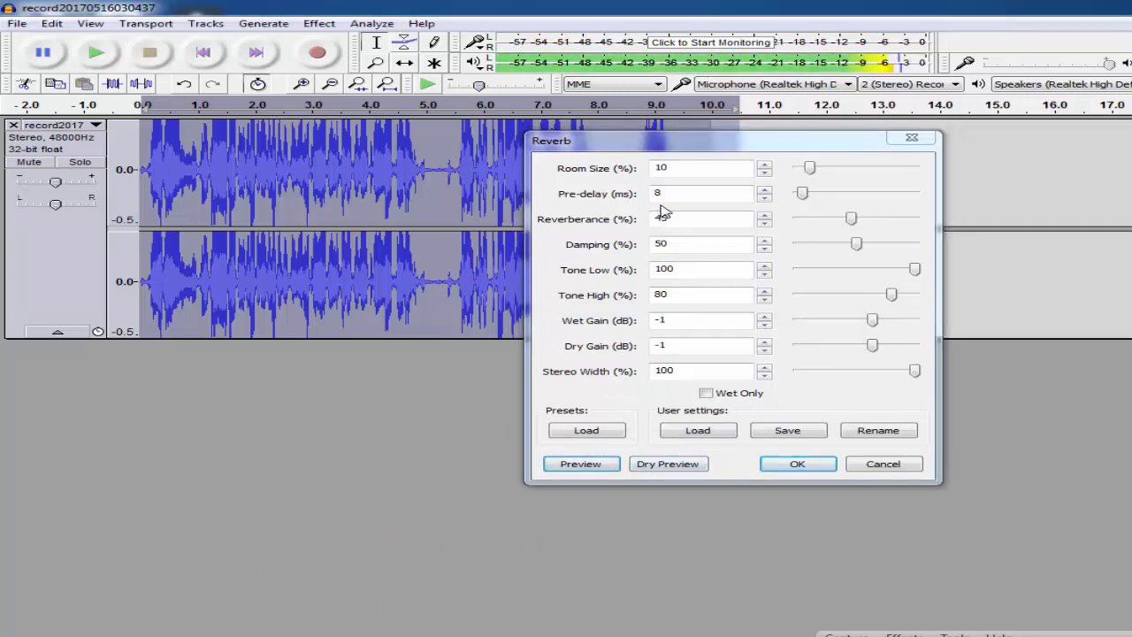
{"action": "left_click", "coordinate": [814, 306]}
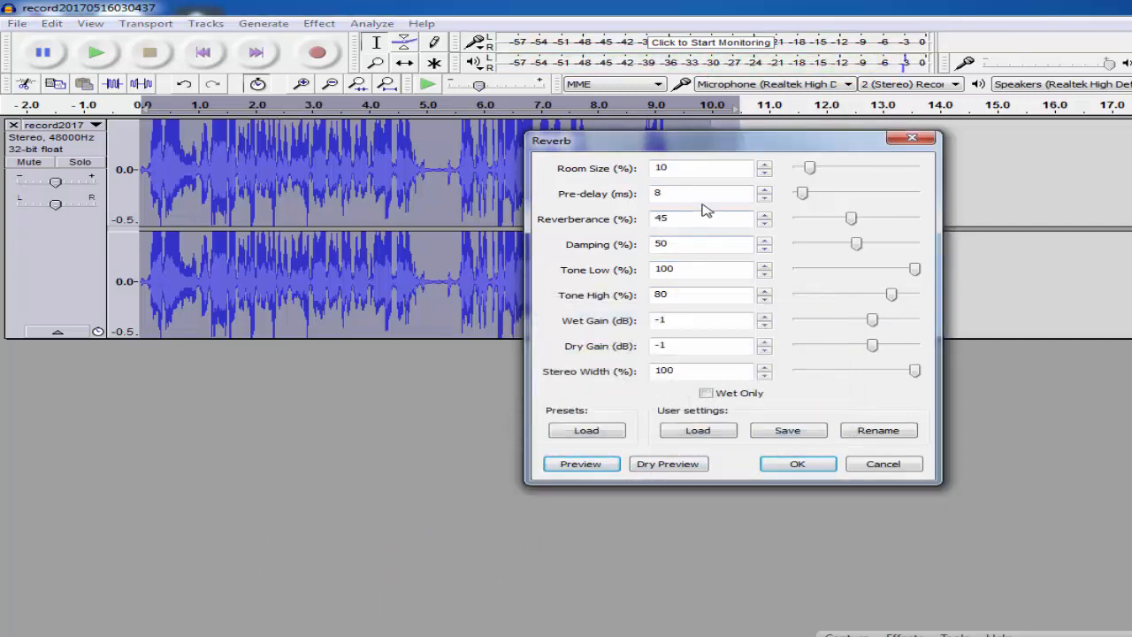
Set the Reverb pre-delay to 10 ms, preview the sound and apply the effect to the selected track.
{"action": "double_click", "coordinate": [699, 193]}
{"action": "type", "text": "10"}
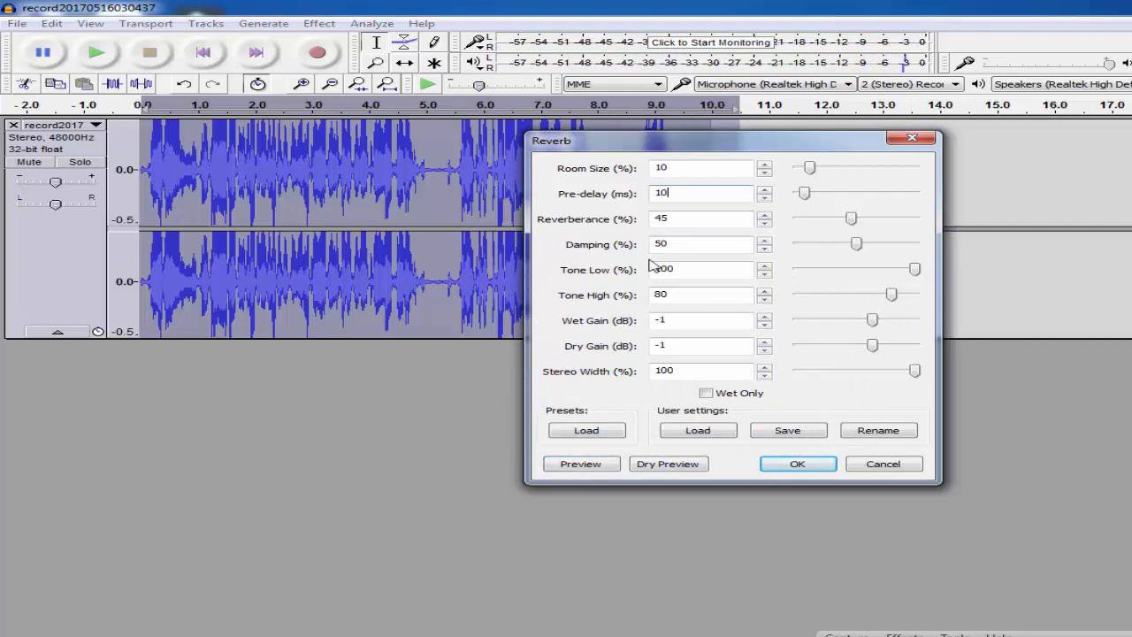
{"action": "left_click", "coordinate": [580, 465]}
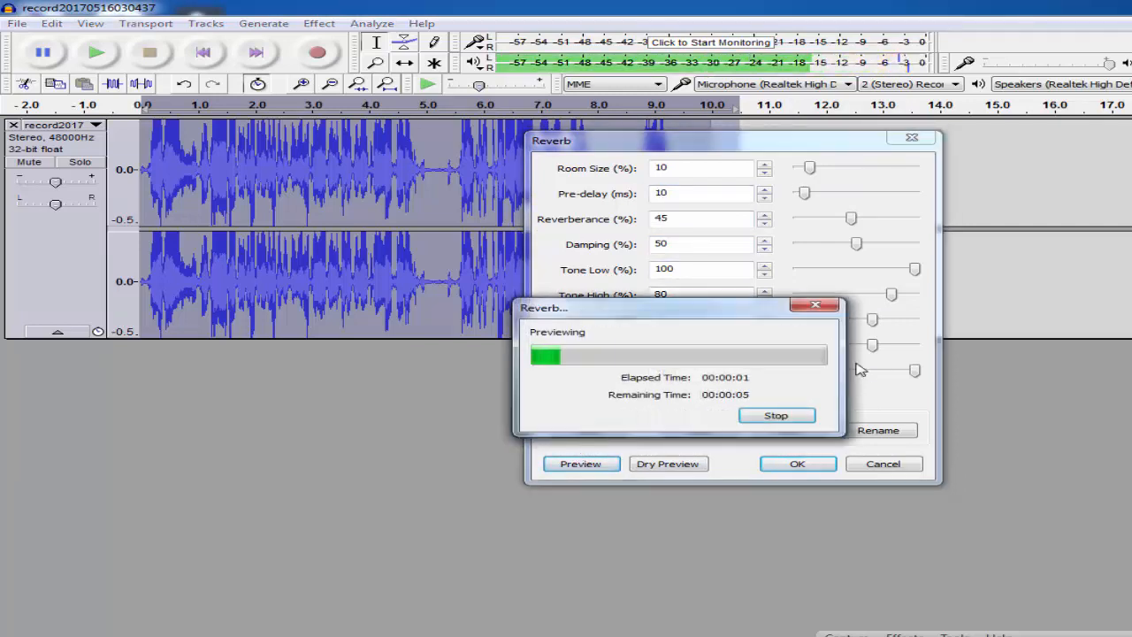
{"action": "left_click", "coordinate": [812, 305]}
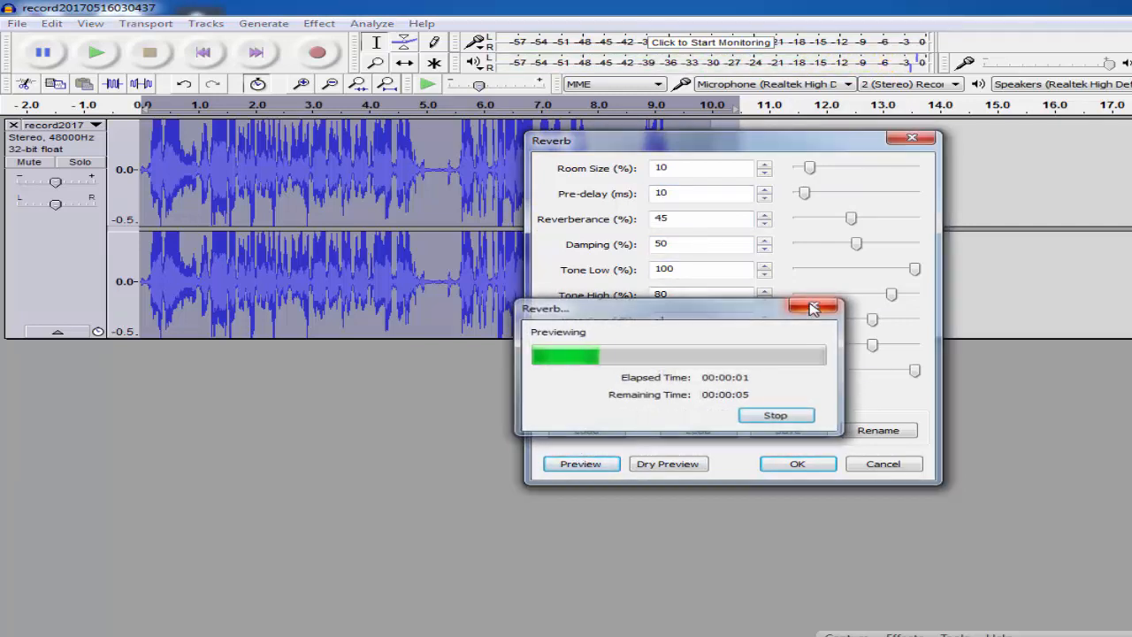
{"action": "double_click", "coordinate": [686, 168]}
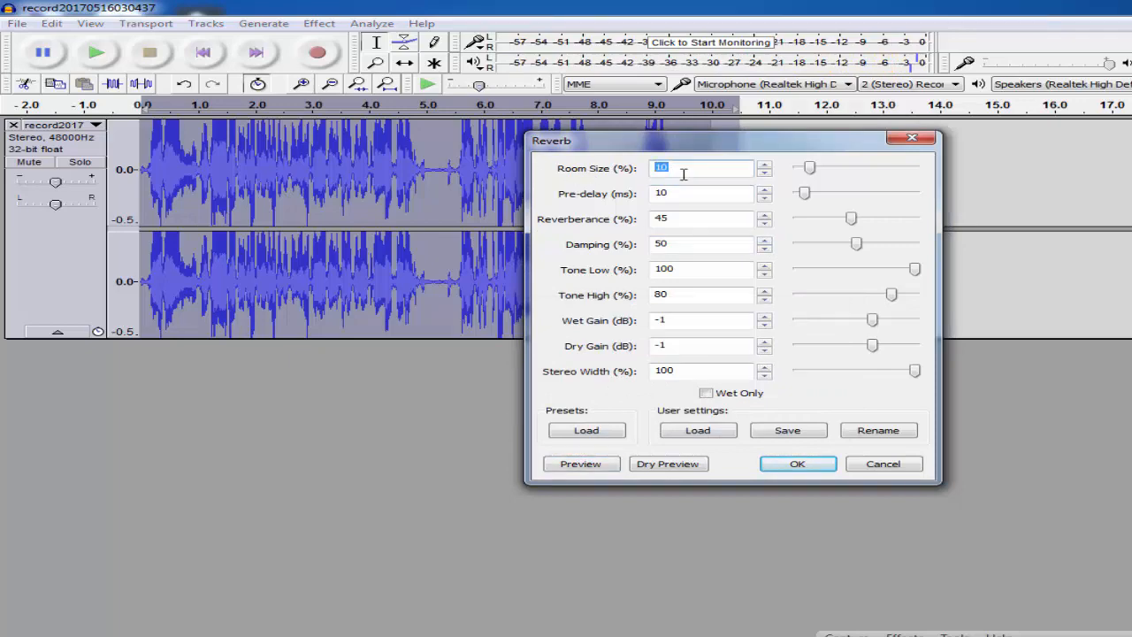
{"action": "left_click", "coordinate": [797, 464]}
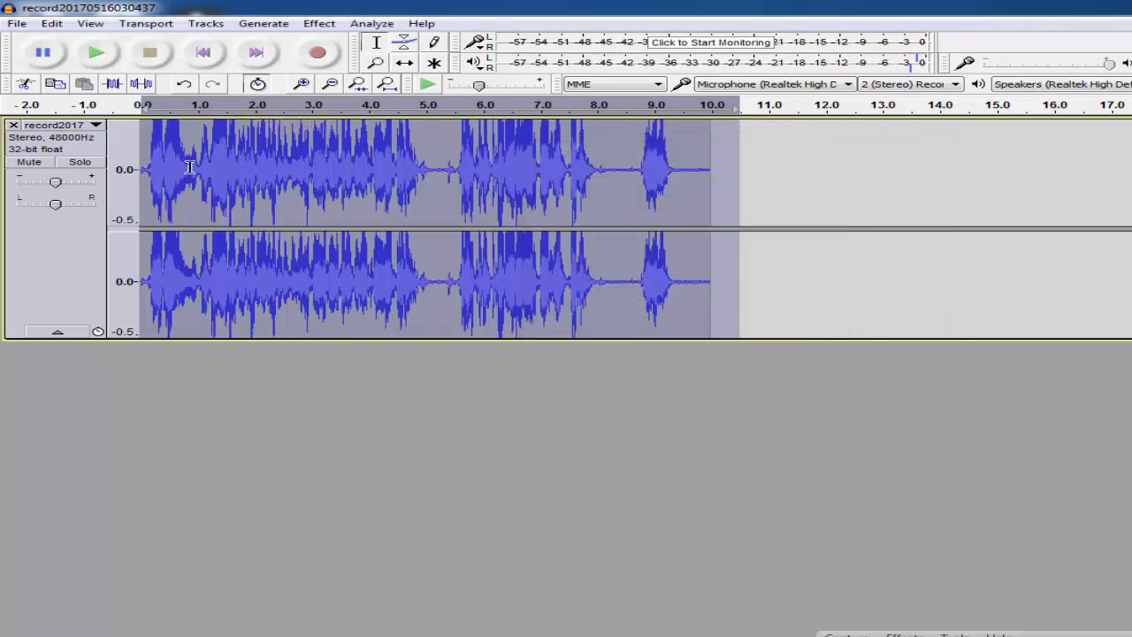
Play the track from near its beginning to check the reverb, and stop playback.
{"action": "left_click", "coordinate": [156, 155]}
{"action": "left_click", "coordinate": [96, 52]}
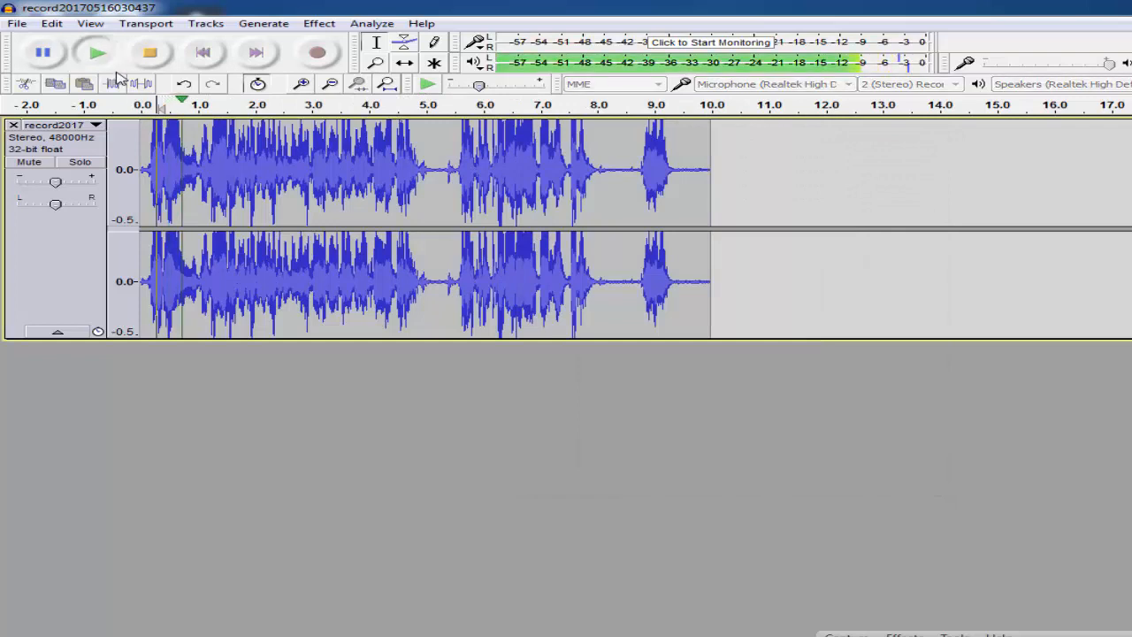
{"action": "key", "text": "space"}
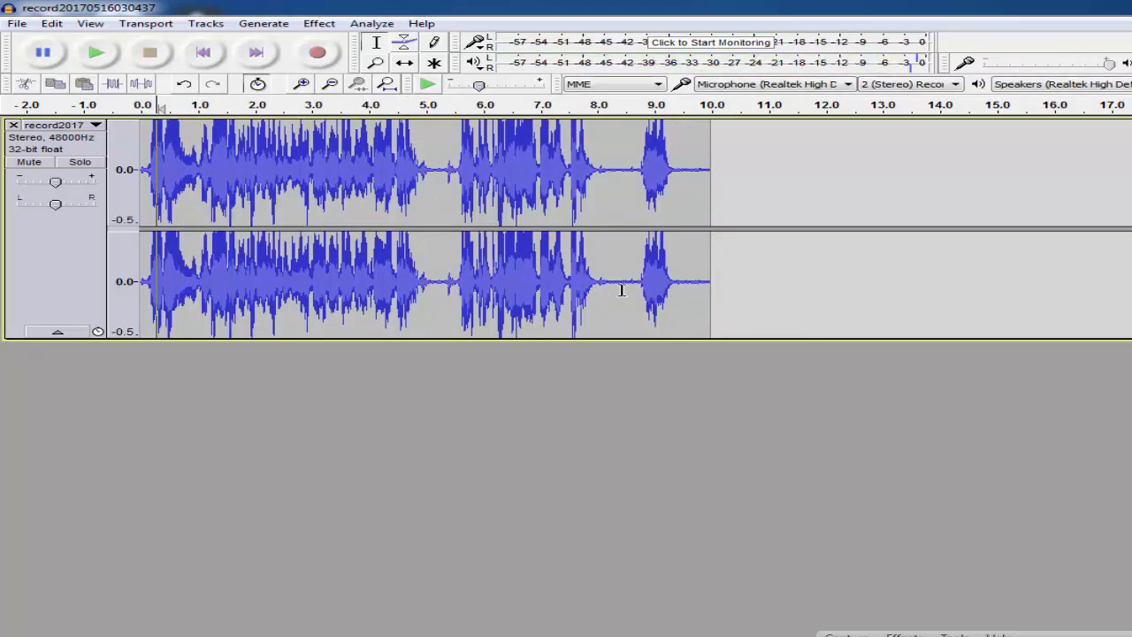
Select the entire track and open the Change Pitch effect for it, keeping the waveform in view.
{"action": "left_click_drag", "start_coordinate": [742, 237], "coordinate": [8, 253]}
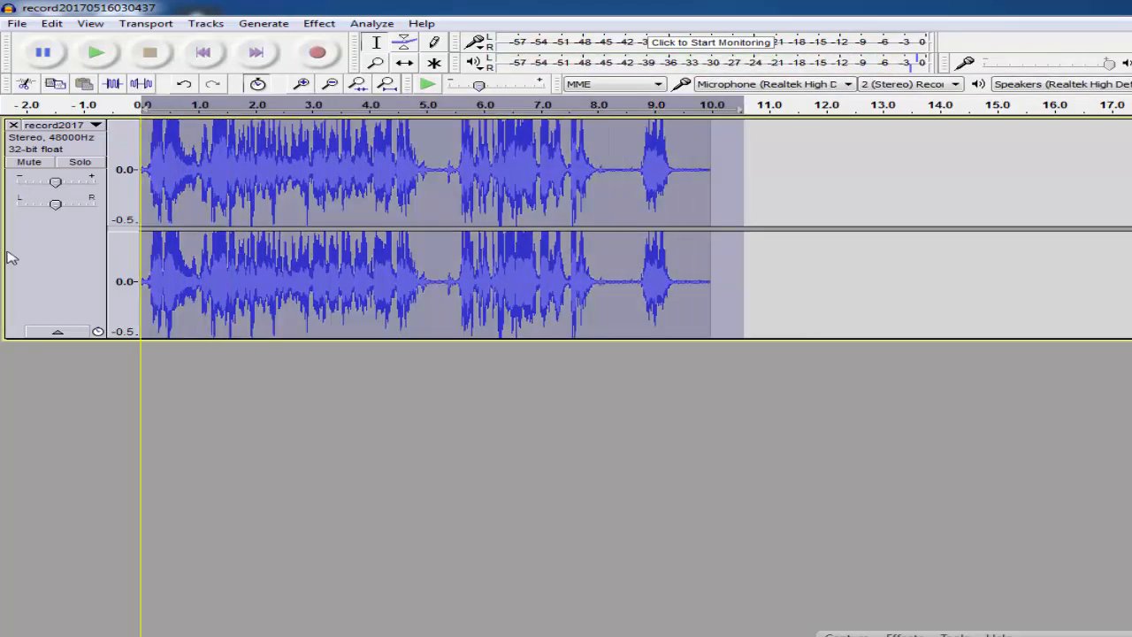
{"action": "left_click", "coordinate": [319, 24]}
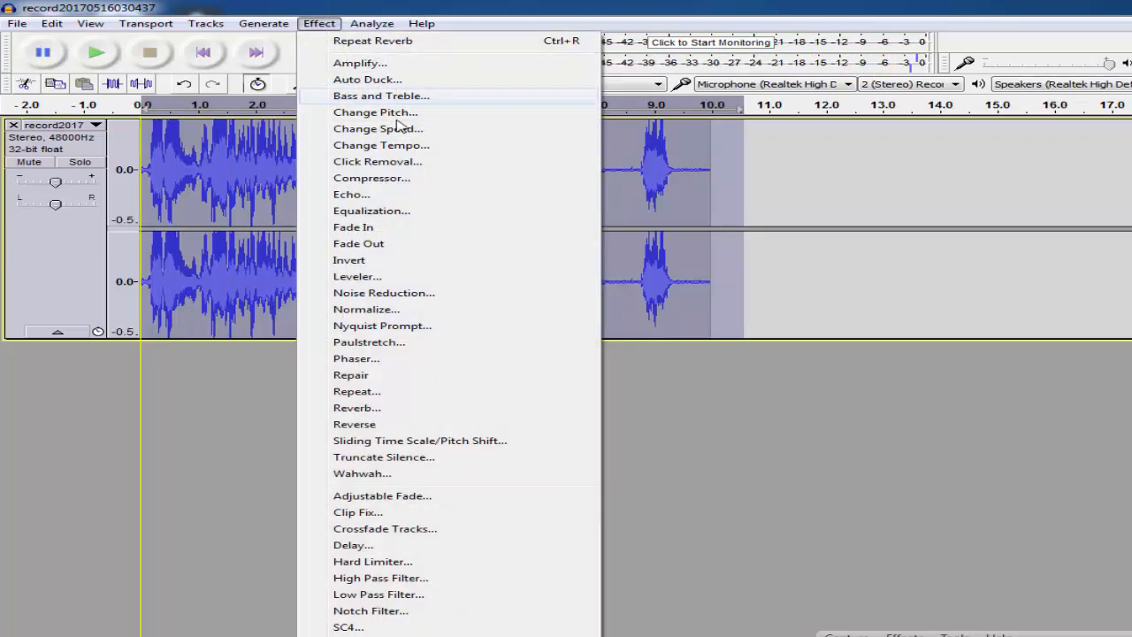
{"action": "left_click", "coordinate": [400, 120]}
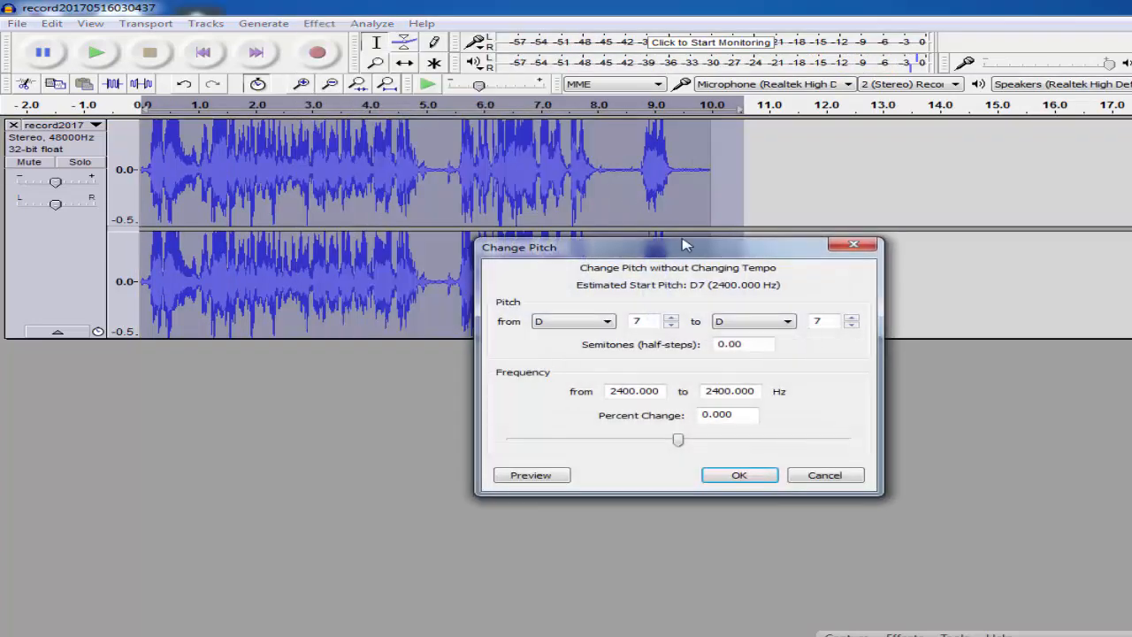
{"action": "left_click_drag", "start_coordinate": [686, 248], "coordinate": [790, 220]}
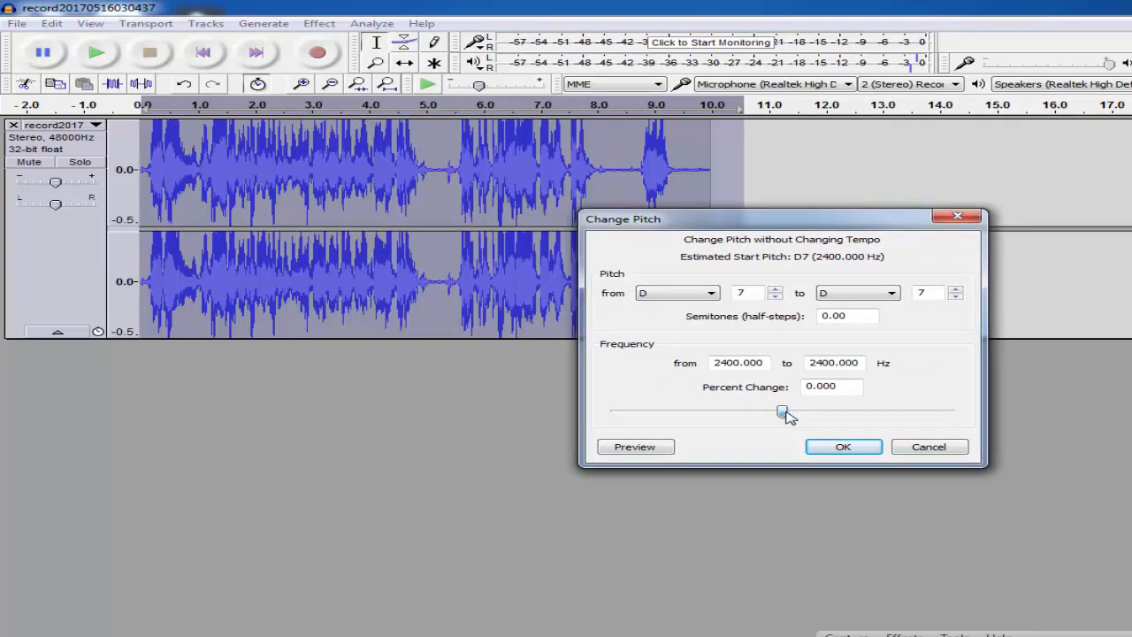
Try raising the pitch by 12.575 percent and by 39.891 percent, previewing each setting.
{"action": "left_click_drag", "start_coordinate": [784, 412], "coordinate": [795, 413]}
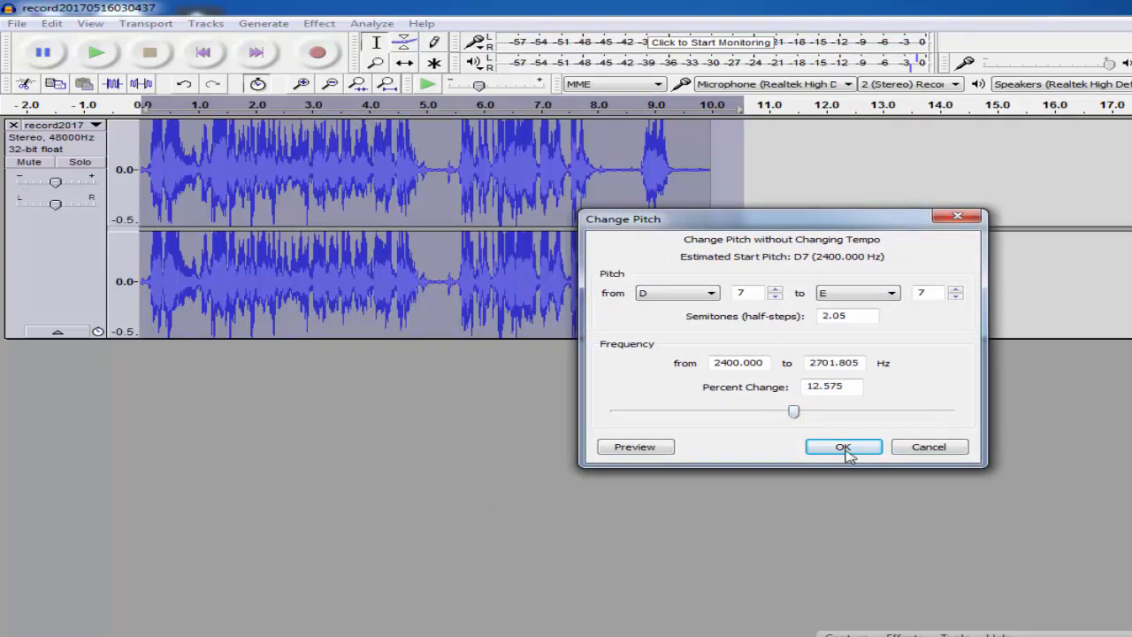
{"action": "left_click", "coordinate": [650, 447]}
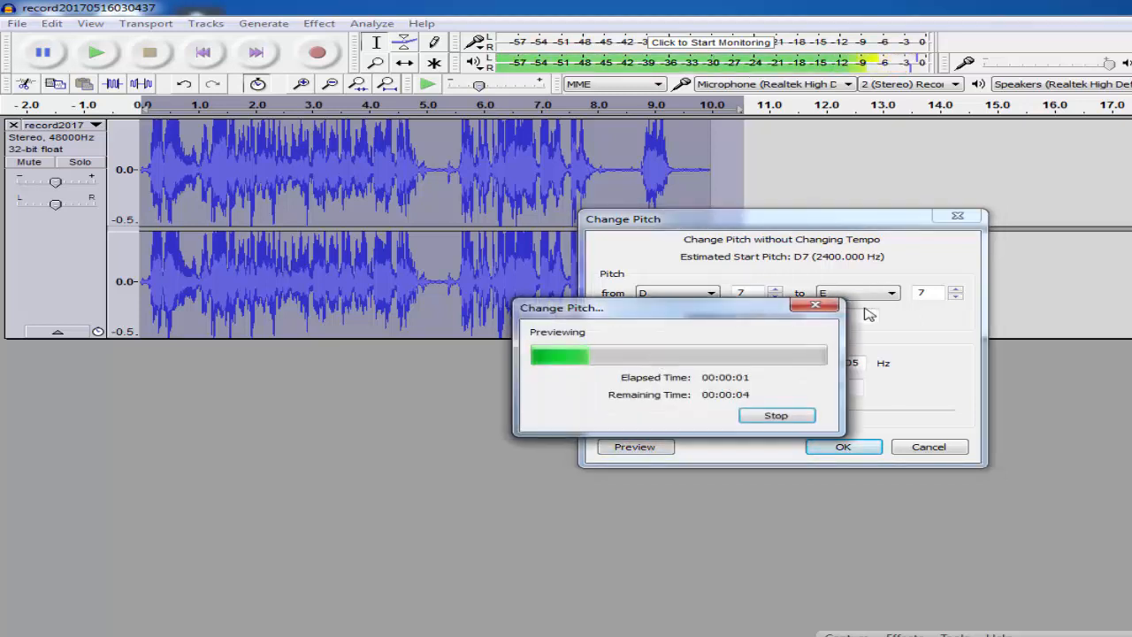
{"action": "left_click", "coordinate": [815, 306]}
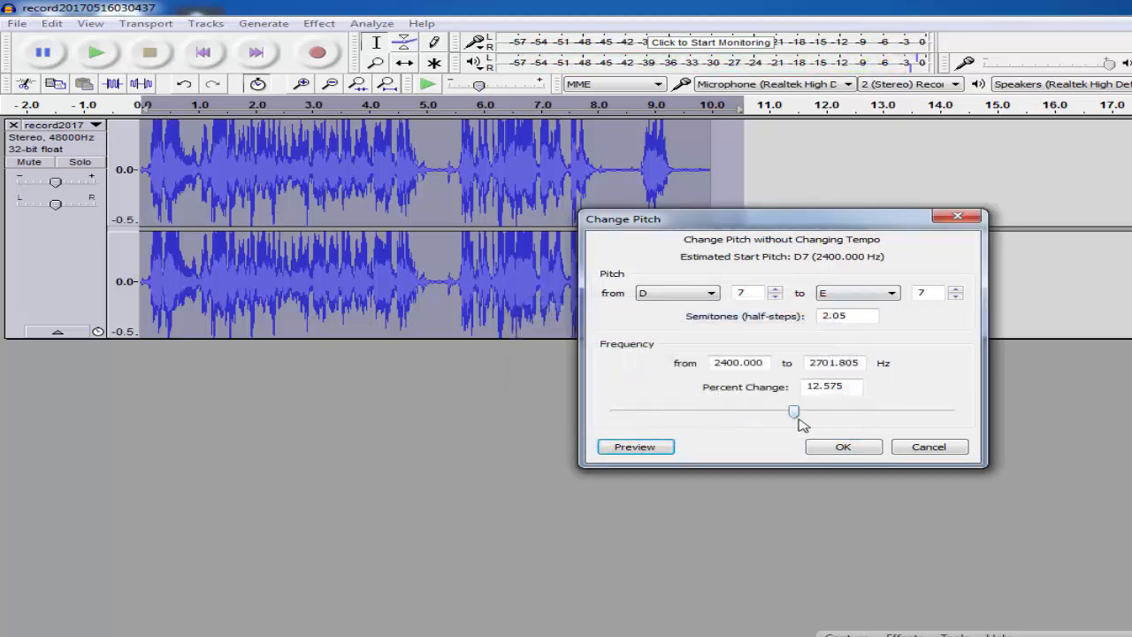
{"action": "left_click_drag", "start_coordinate": [794, 412], "coordinate": [810, 413]}
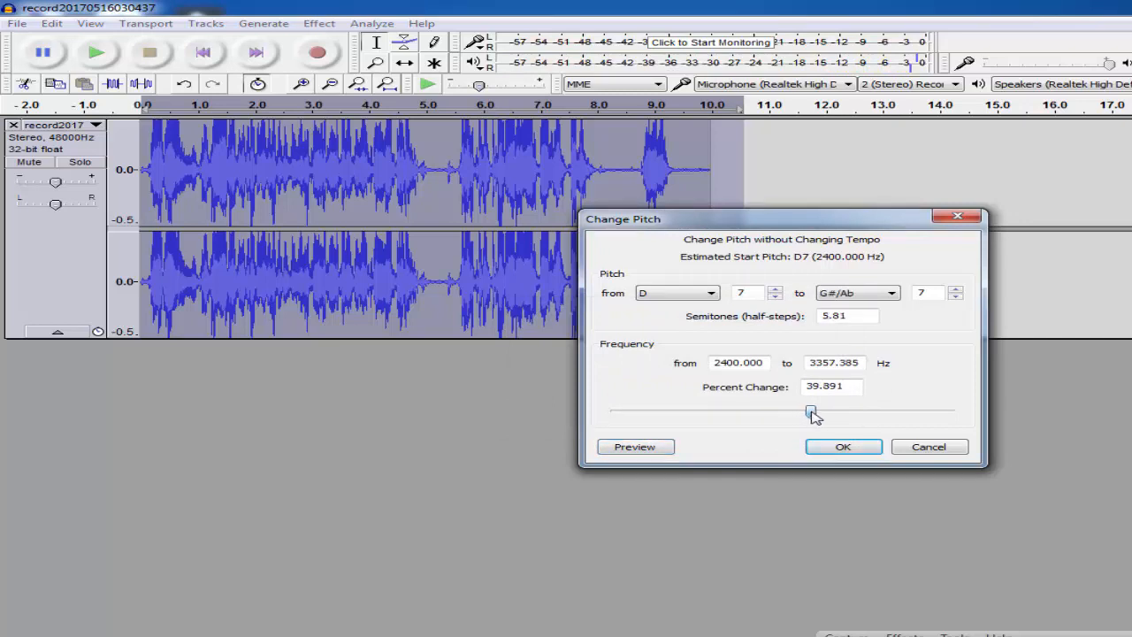
{"action": "left_click", "coordinate": [651, 447]}
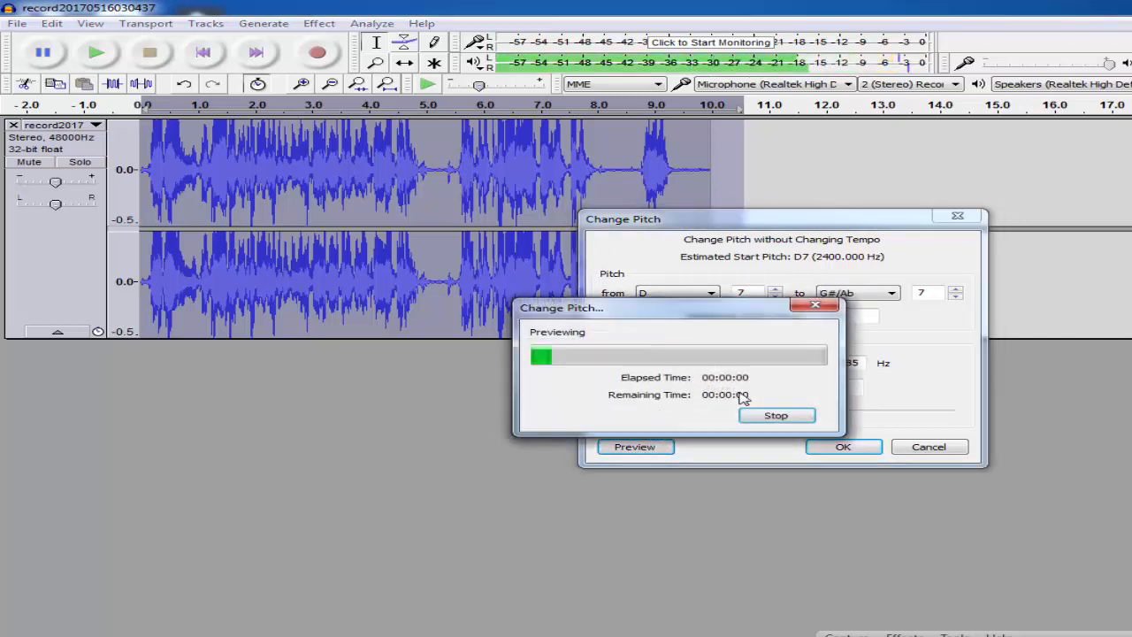
{"action": "left_click", "coordinate": [816, 307]}
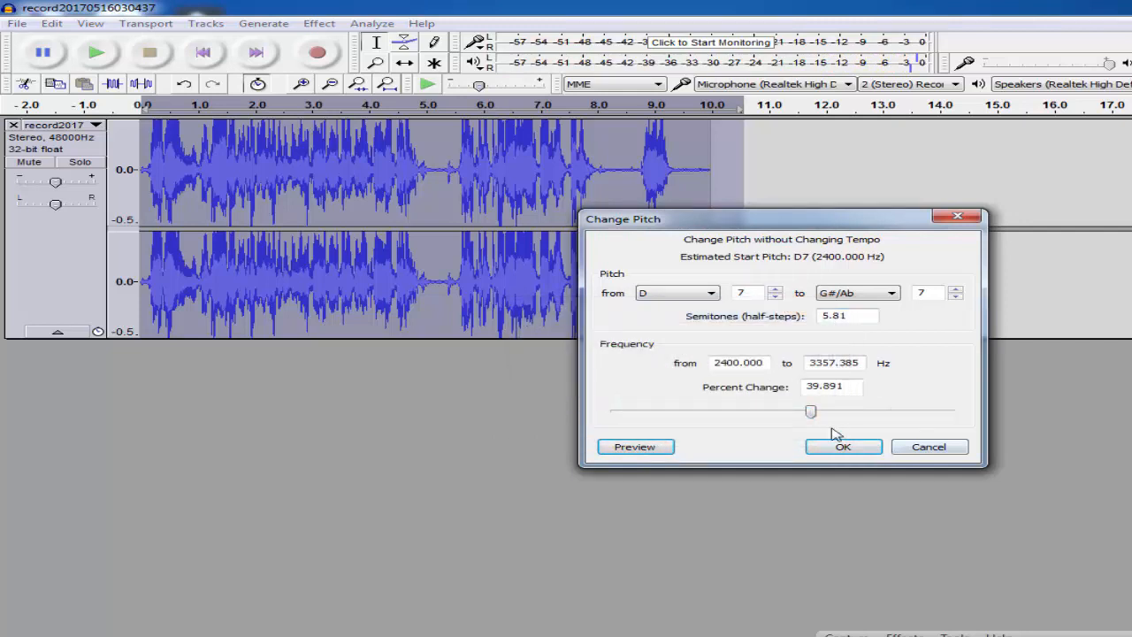
Lower the pitch from D7 to A#/Bb 6, preview the voice and apply the pitch change to the selected track.
{"action": "left_click_drag", "start_coordinate": [812, 417], "coordinate": [748, 420]}
{"action": "left_click", "coordinate": [626, 448]}
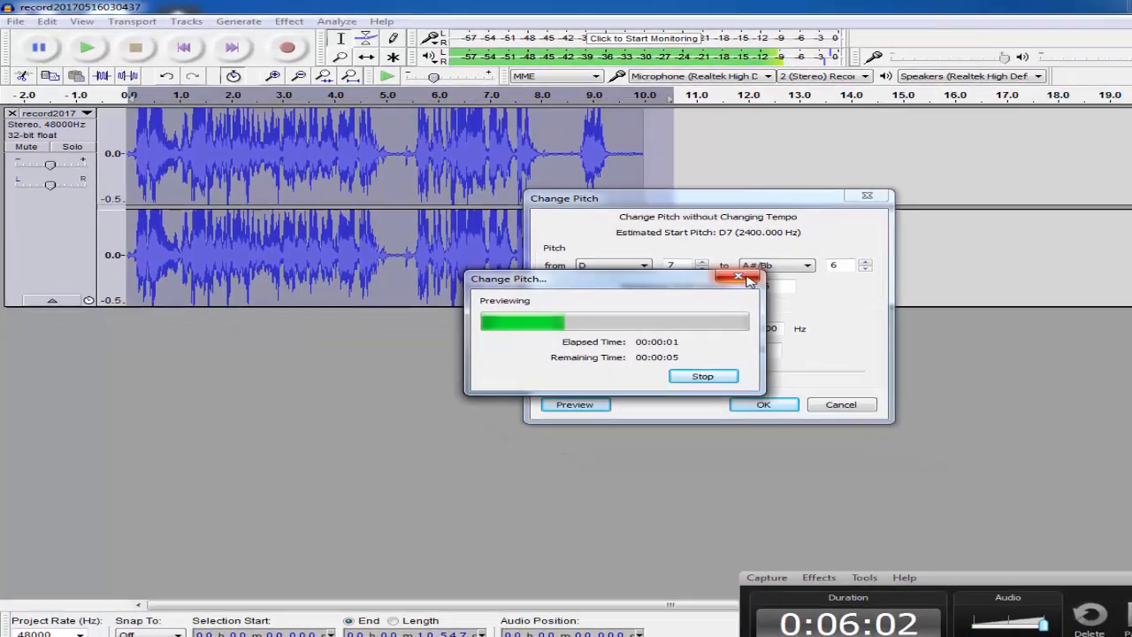
{"action": "left_click", "coordinate": [815, 307]}
{"action": "left_click", "coordinate": [701, 372]}
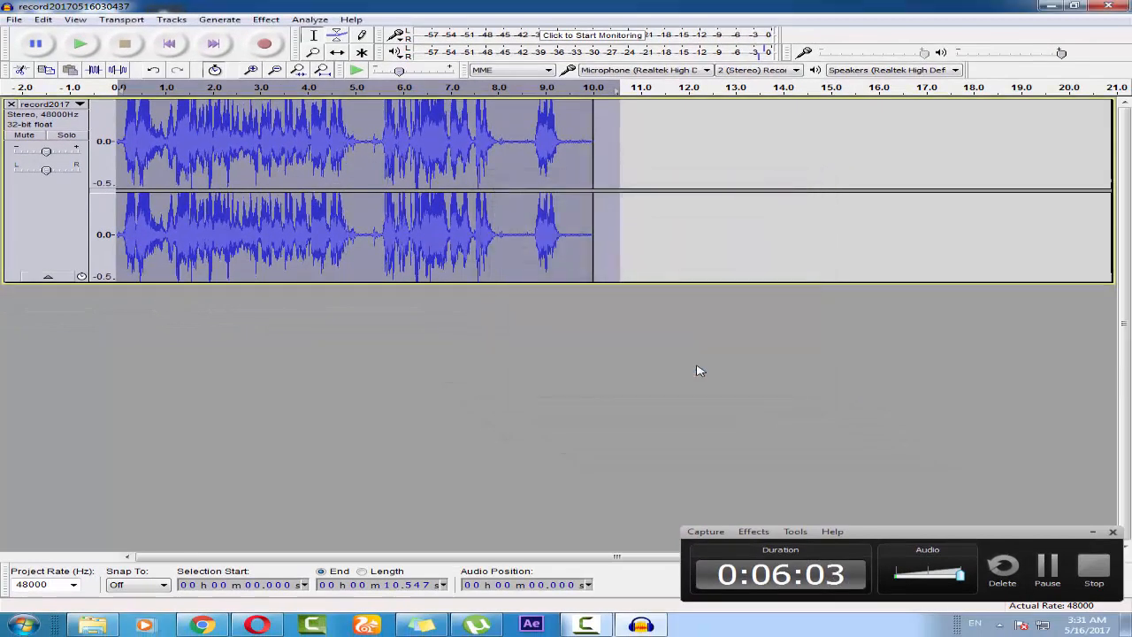